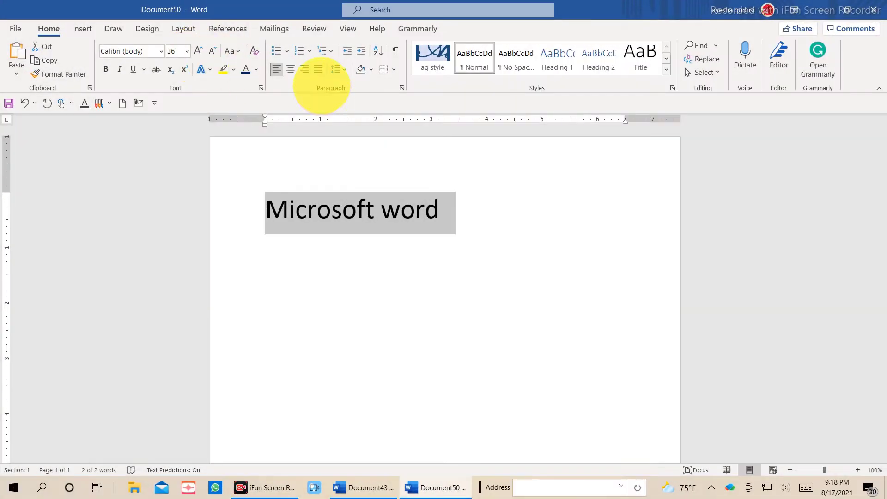
- Center the 'Microsoft word' title, give it the dark blue-shadow style, and enlarge it to 48 pt
left_click(290, 69)
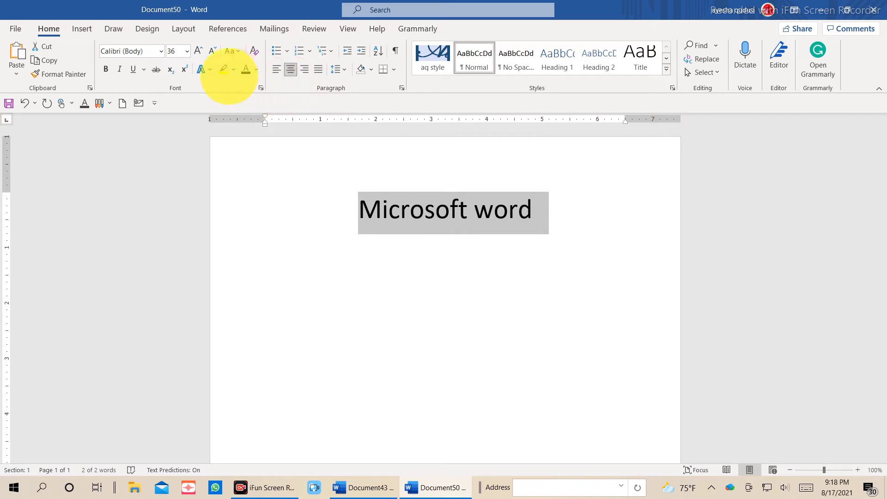
left_click(210, 69)
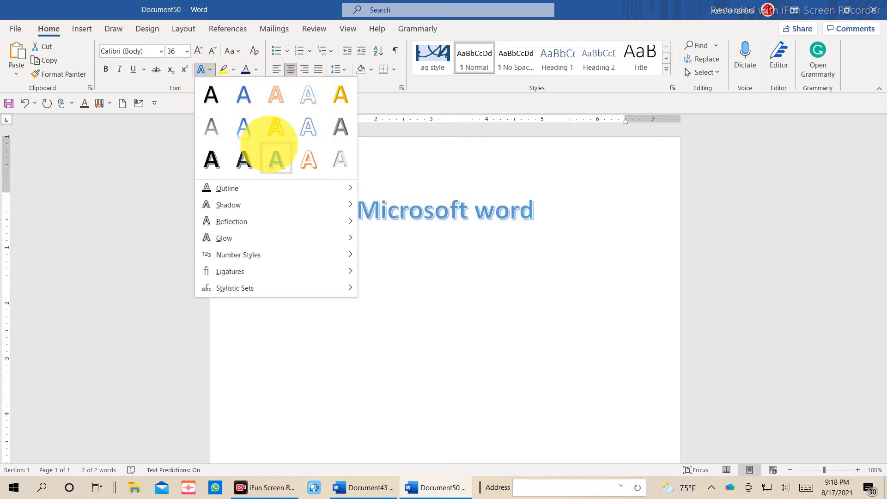
left_click(244, 159)
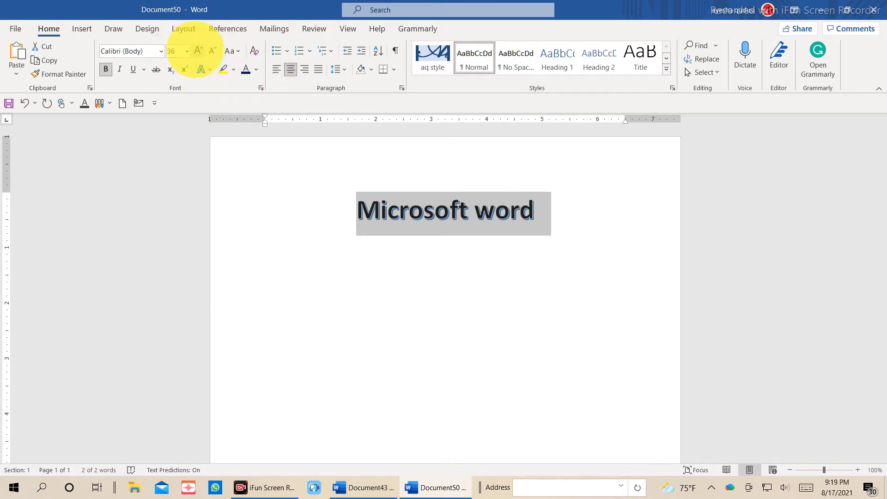
left_click(198, 51)
- Add a reflection, a perspective shadow and a blue glow to the title
left_click(202, 70)
mouse_move(232, 221)
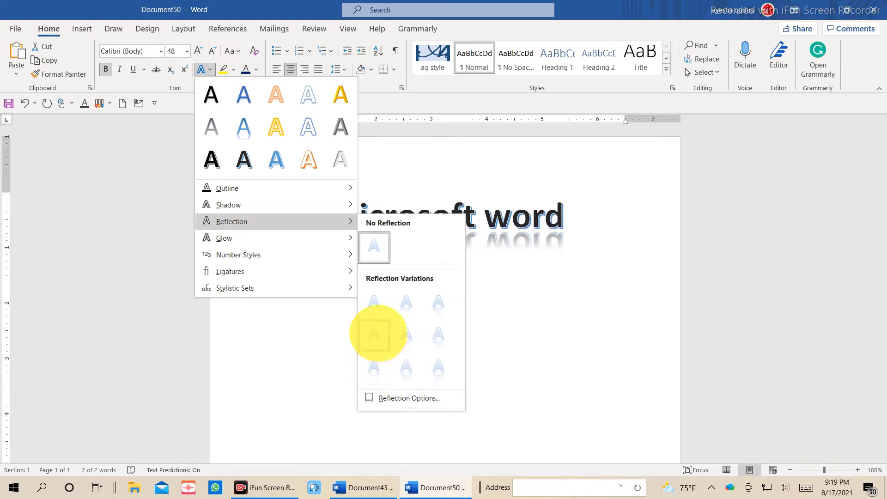
left_click(374, 333)
left_click(202, 69)
mouse_move(229, 204)
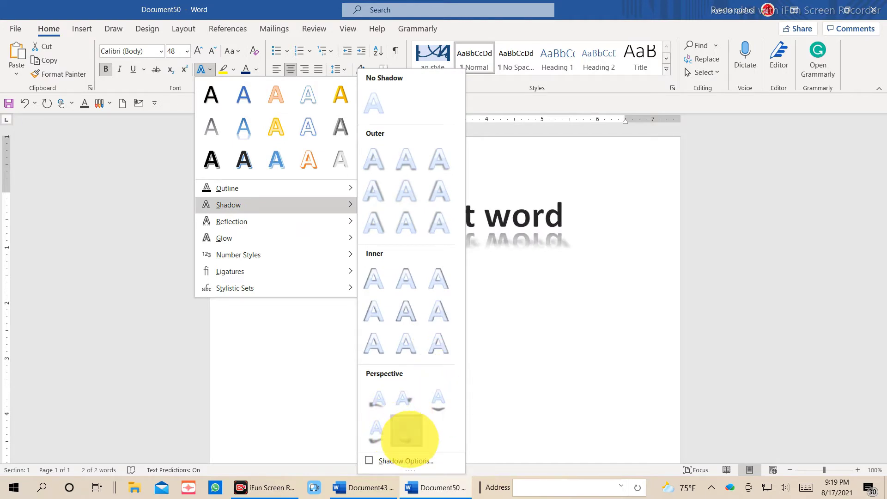
left_click(407, 433)
left_click(202, 69)
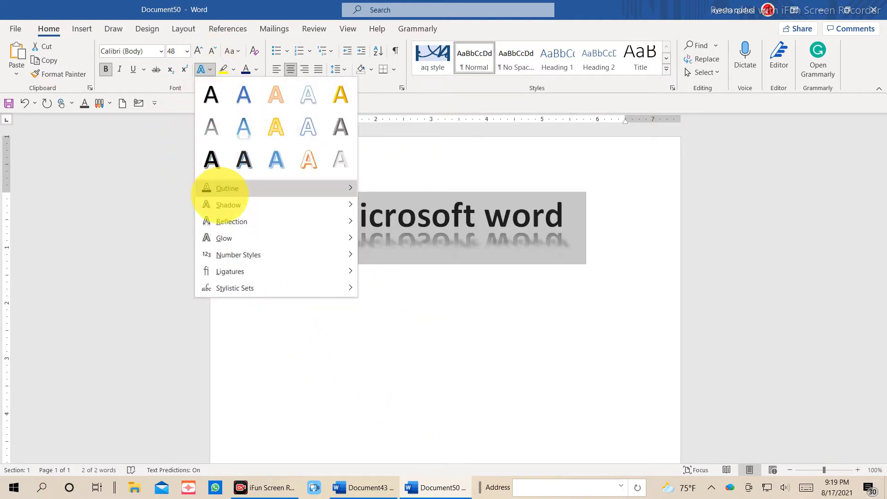
mouse_move(224, 238)
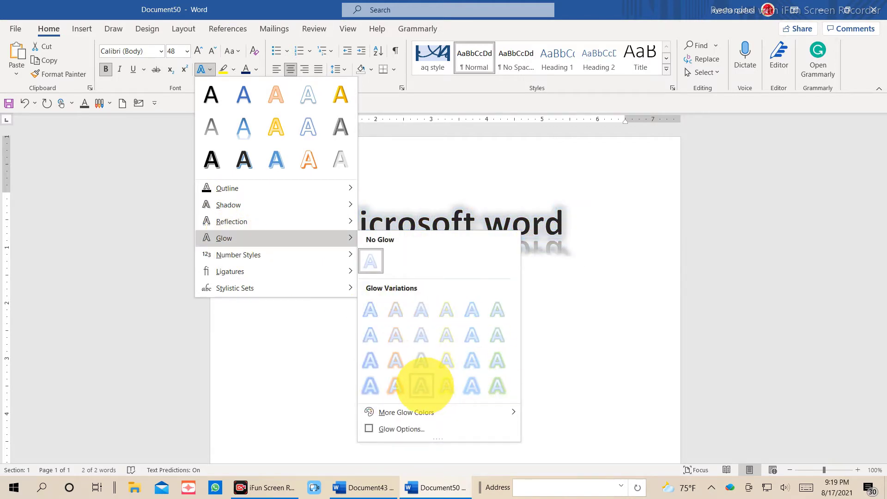
left_click(472, 386)
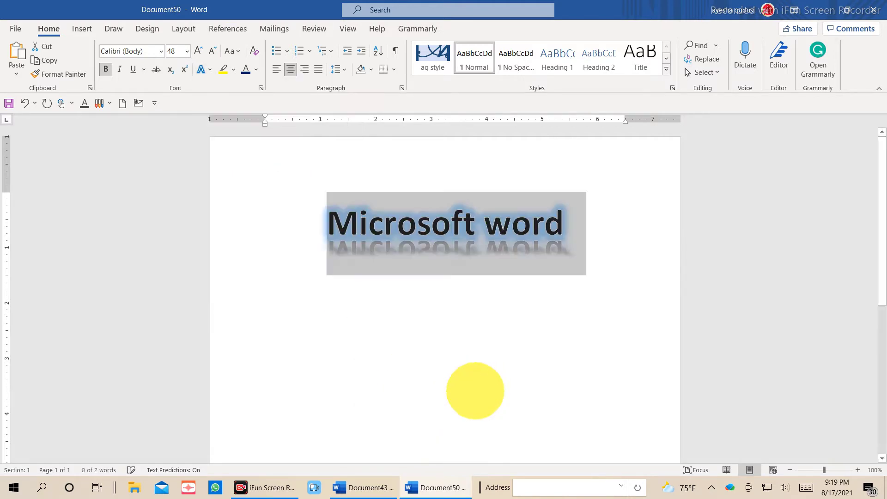
- Type 'introduction' on a new line below the title and capitalise it to Sentence case
left_click(465, 356)
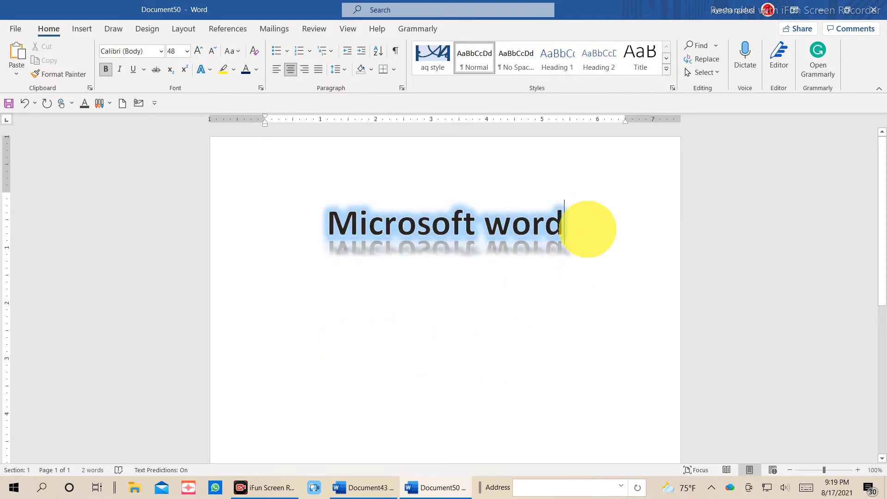
key("BackSpace")
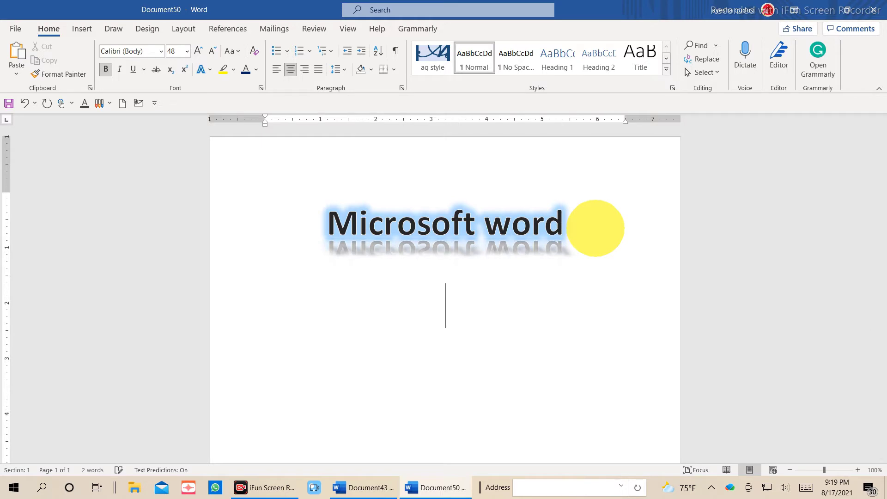
type("intr")
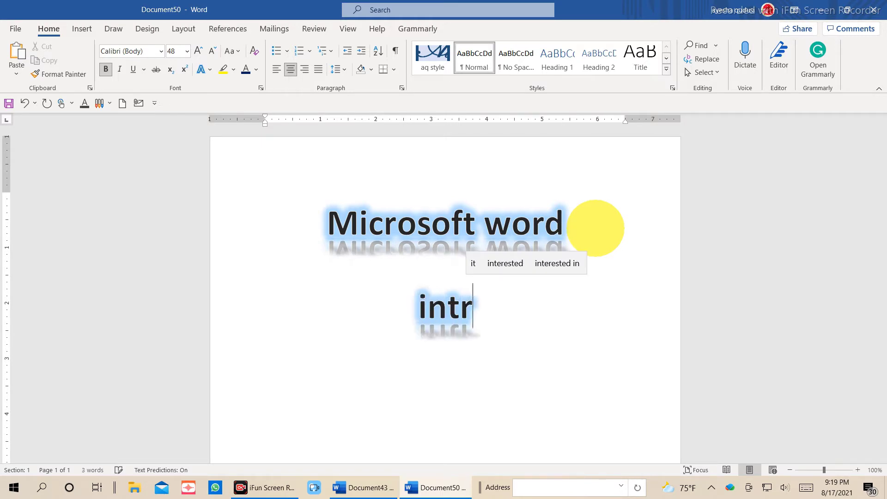
type("oduc")
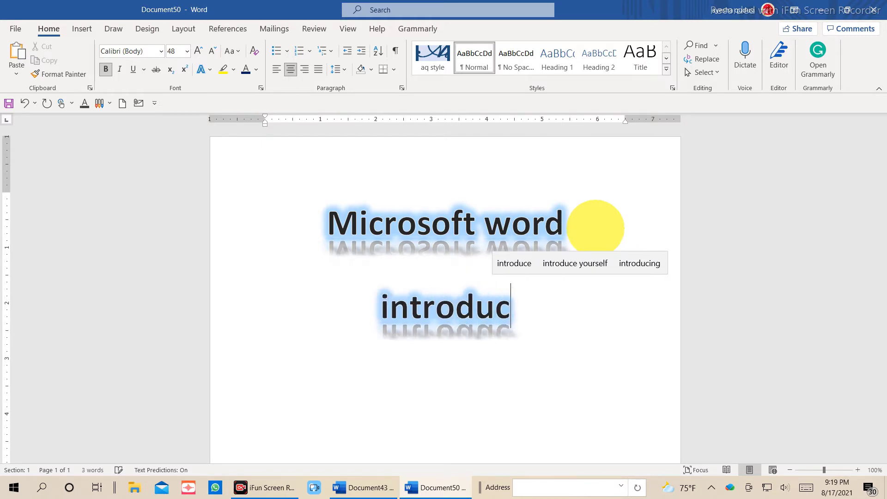
type("tion")
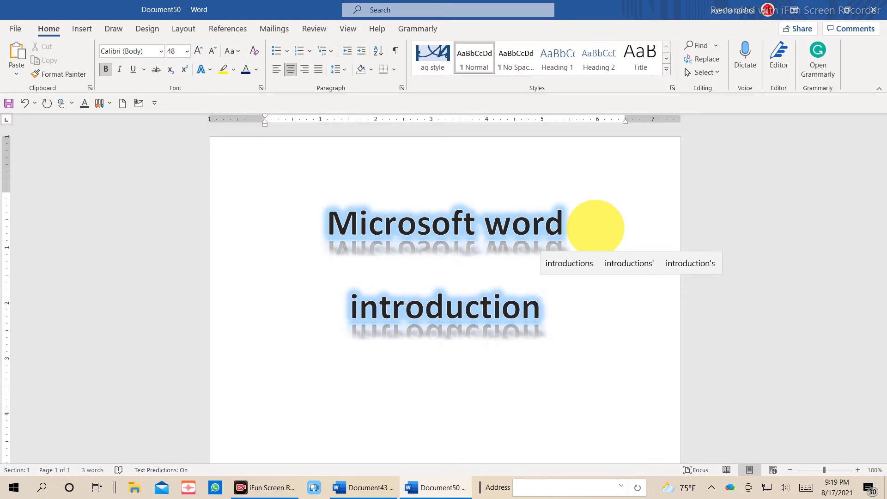
left_click_drag(349, 309, 596, 307)
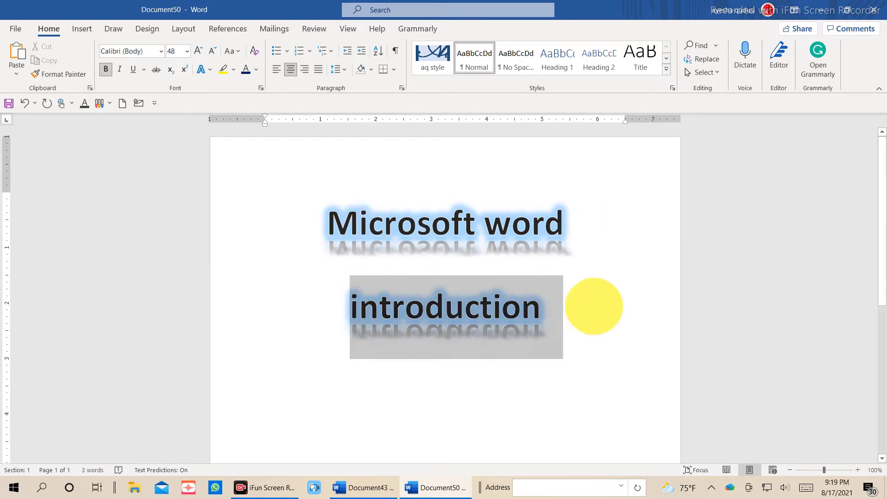
left_click(232, 51)
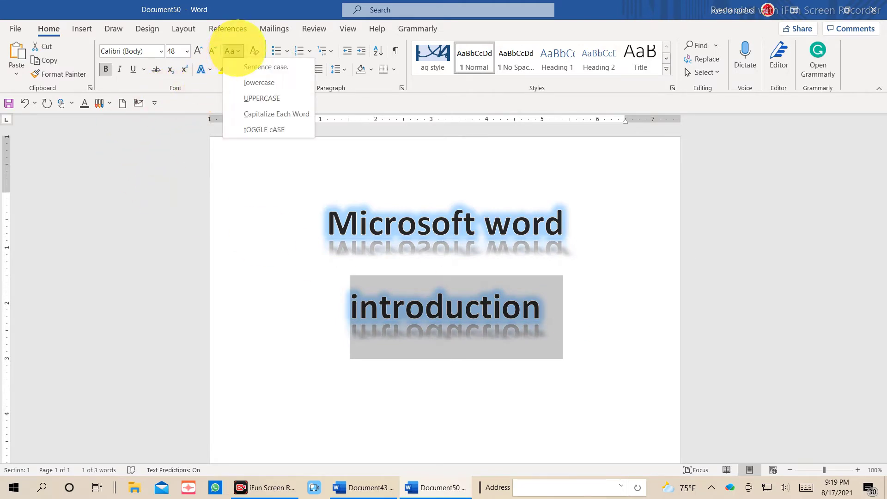
left_click(270, 112)
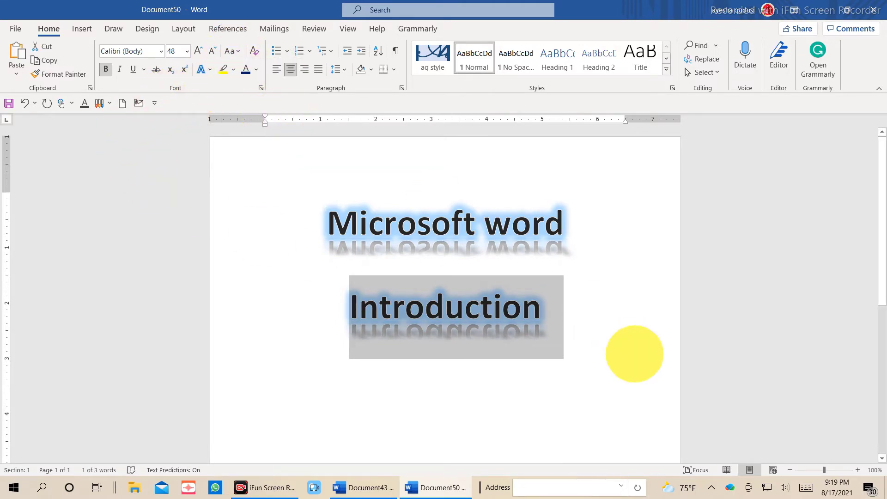
- Add '; focus on' after Introduction and 'font formating' on the next line
left_click(588, 317)
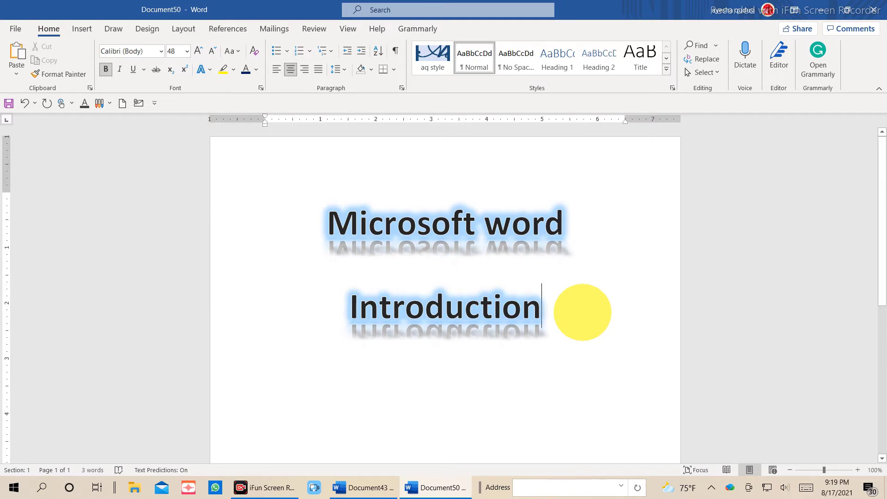
type("; ")
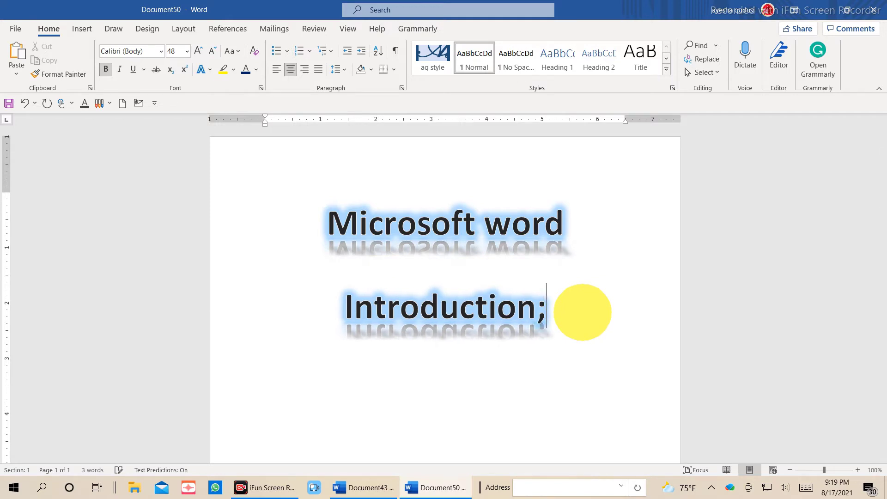
type("foc")
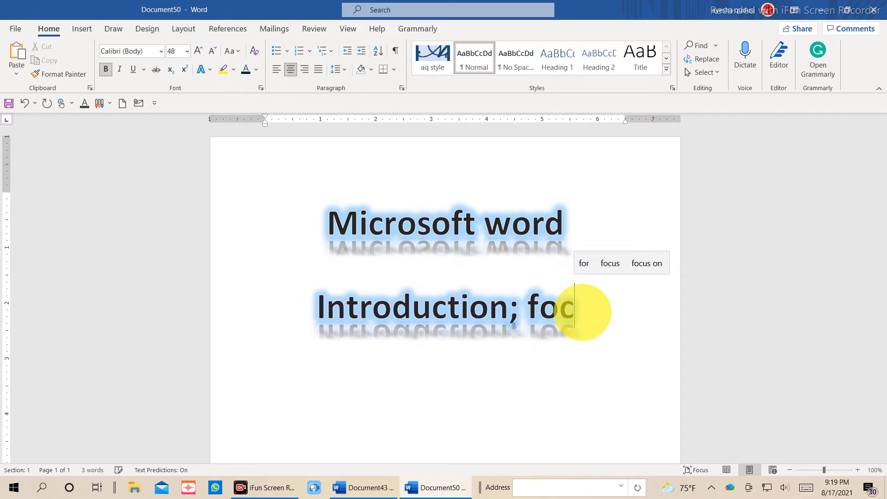
type("us ")
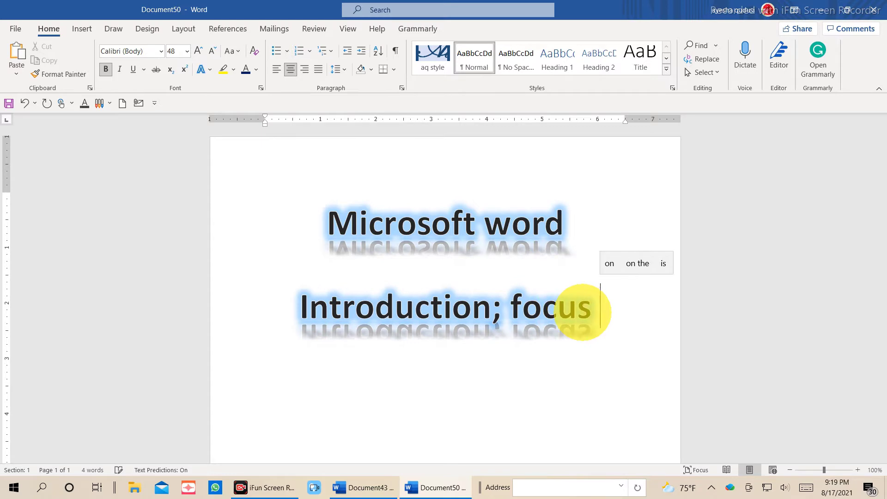
type("on")
key("Return")
type("font")
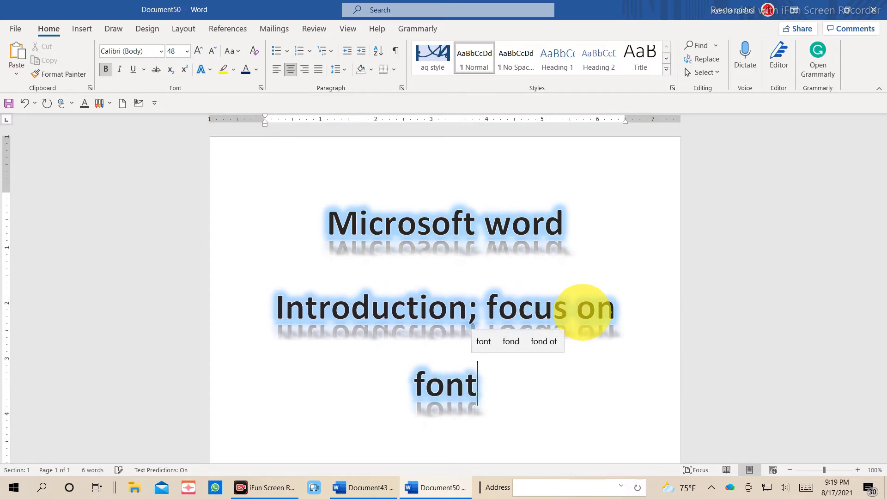
type(" form")
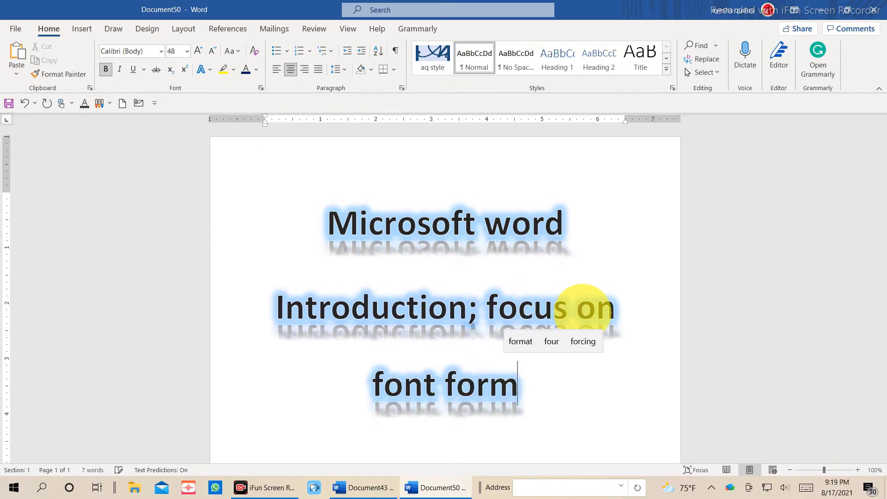
type("ating")
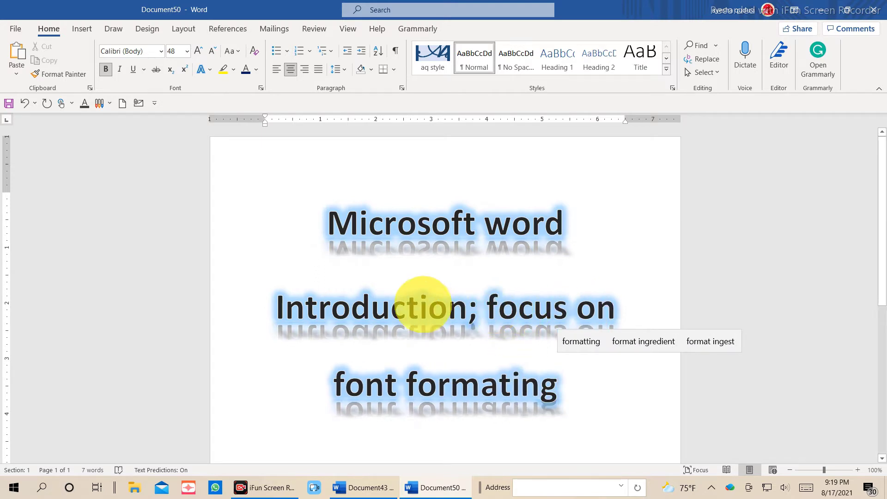
left_click(229, 316)
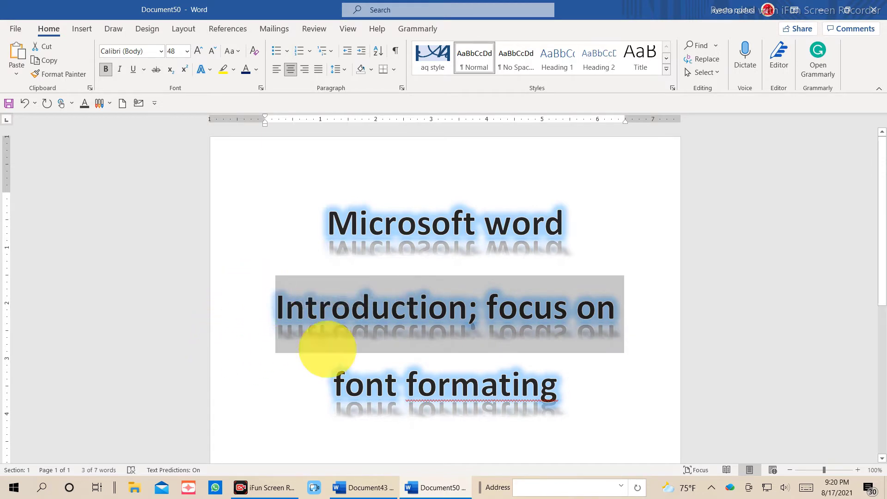
- Shrink 'Introduction;' to 36 pt and left-align the introduction lines
left_click(610, 400)
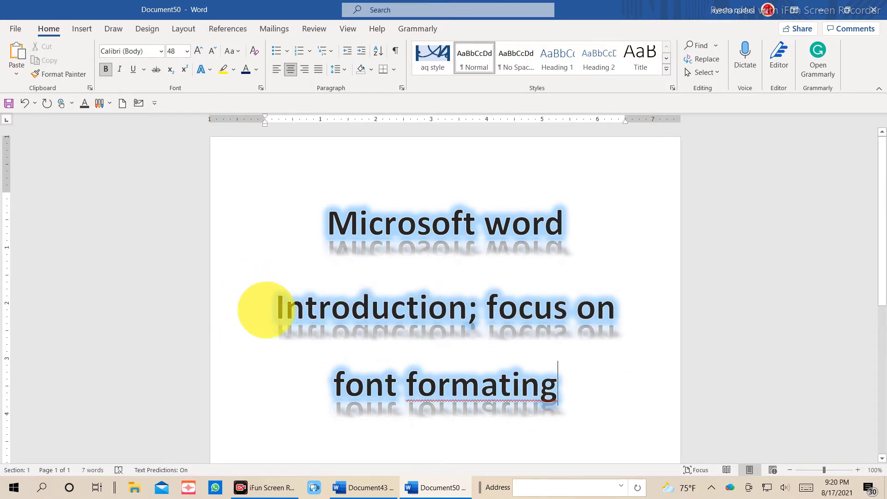
left_click_drag(266, 309, 474, 314)
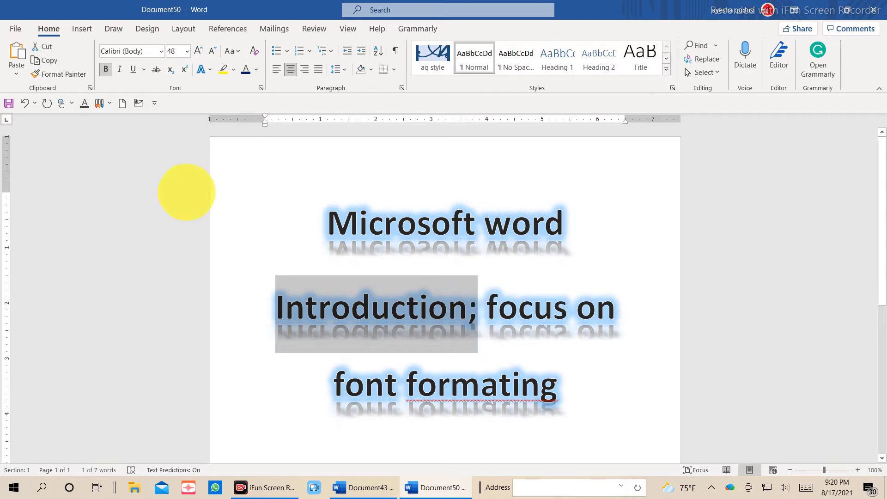
left_click(212, 51)
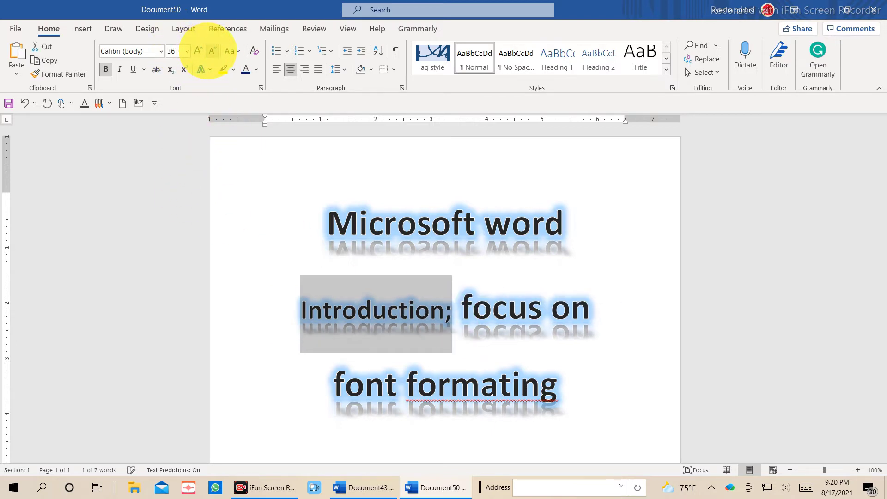
left_click(275, 69)
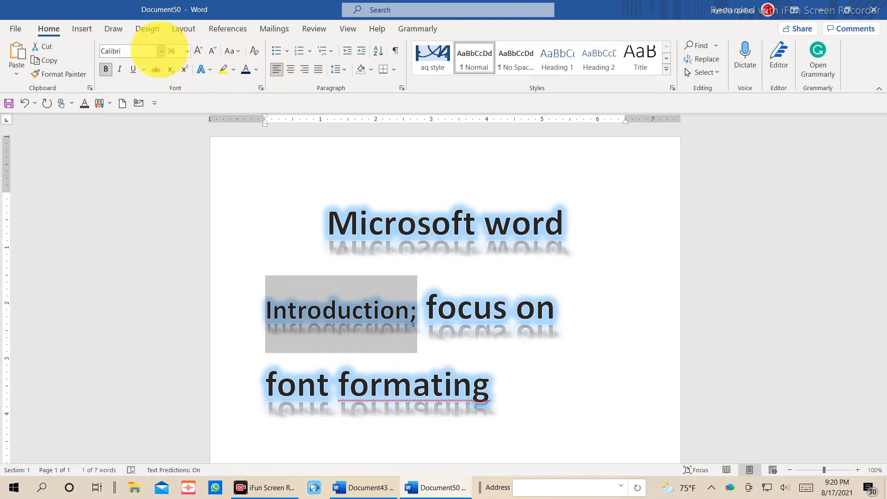
- Set 'Introduction;' in the Modern Love font with the gold text effect
left_click(161, 51)
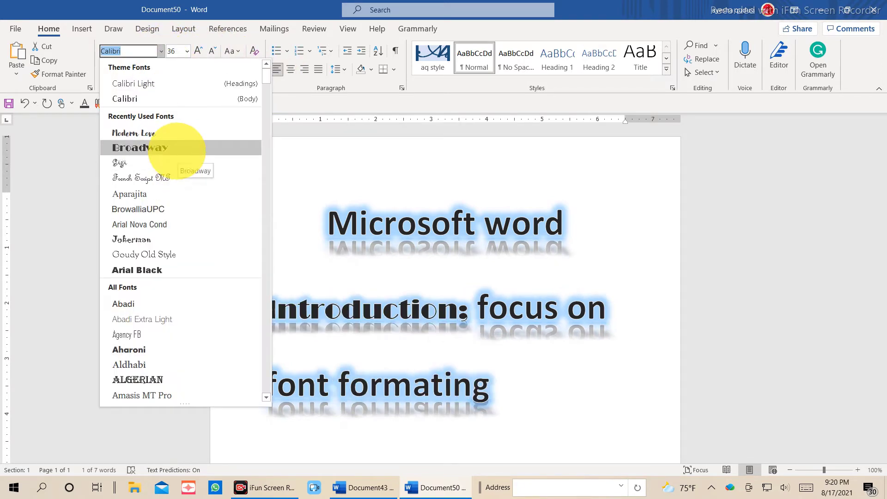
left_click(172, 134)
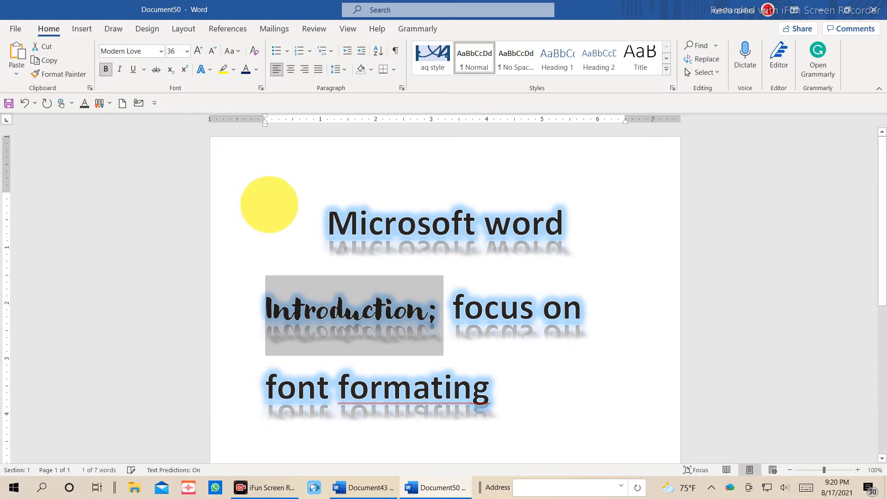
left_click(204, 69)
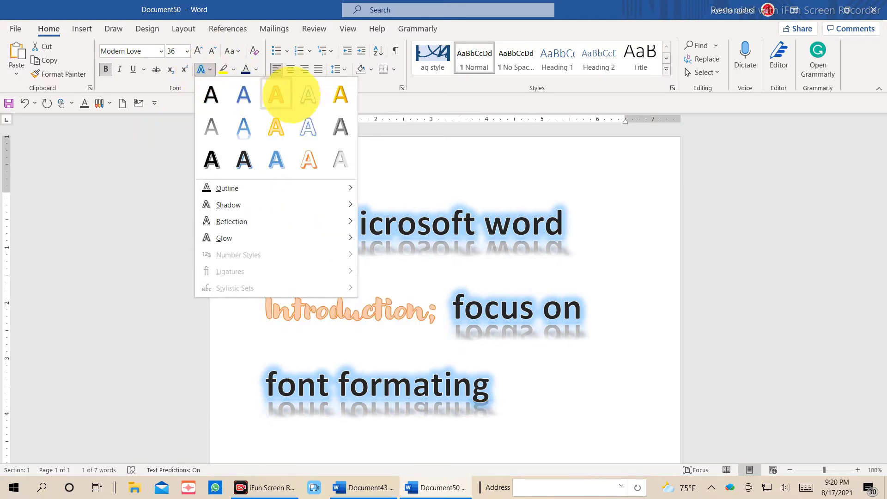
left_click(340, 95)
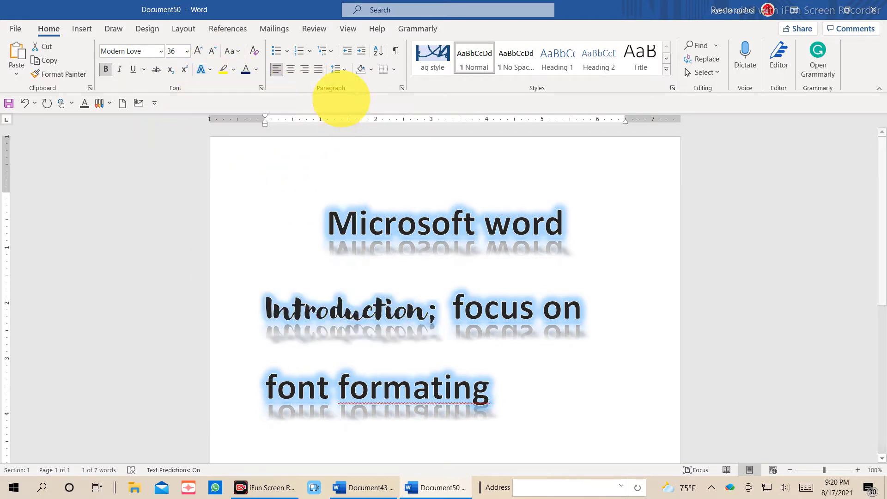
left_click(552, 365)
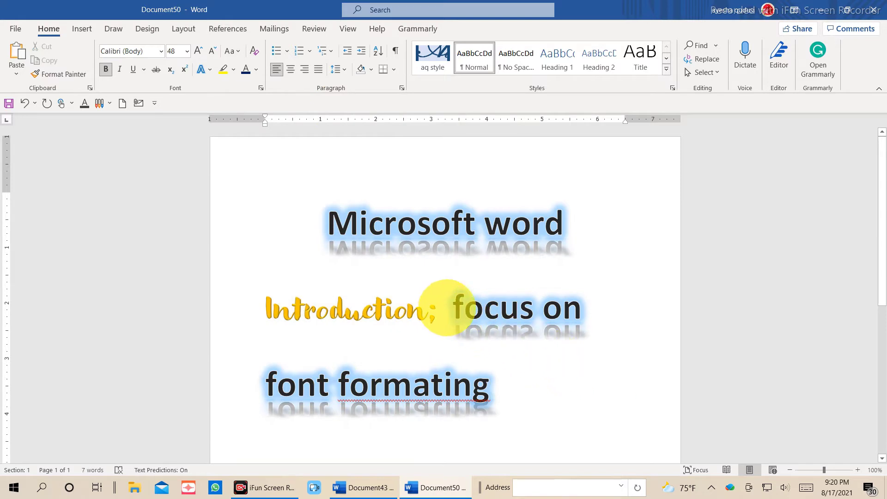
- Shrink 'focus on font formating' by two font sizes and right-align the Introduction paragraph
left_click_drag(446, 307, 620, 388)
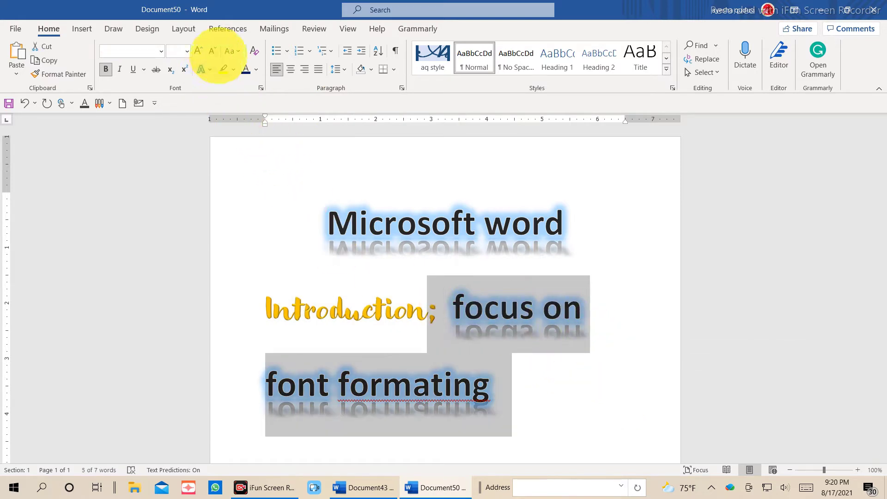
left_click(212, 51)
left_click(212, 51)
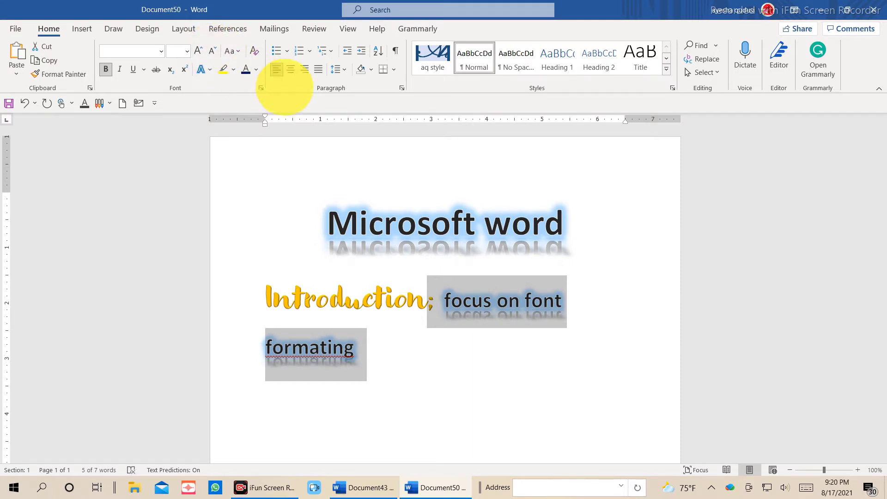
left_click(304, 69)
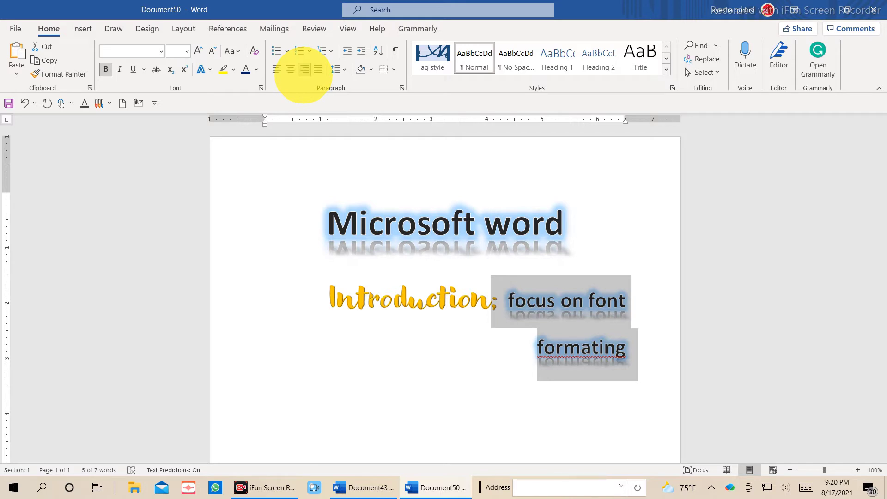
left_click(209, 69)
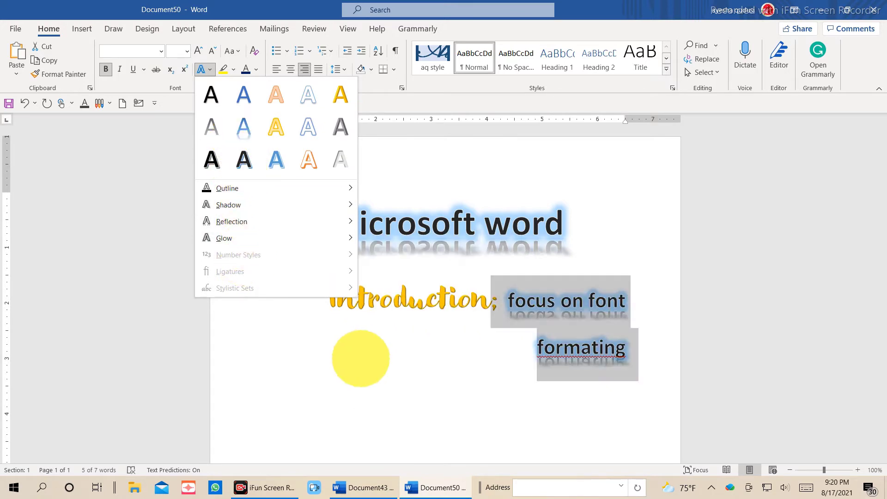
left_click(325, 353)
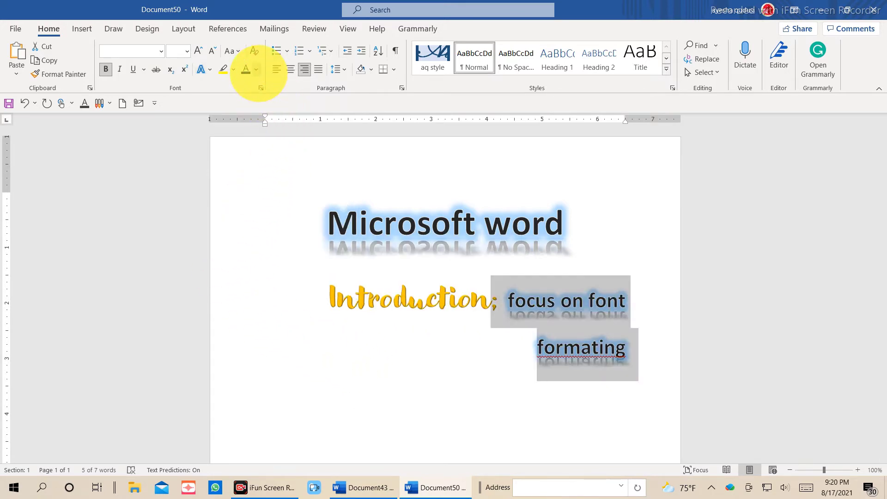
left_click(256, 70)
mouse_move(274, 229)
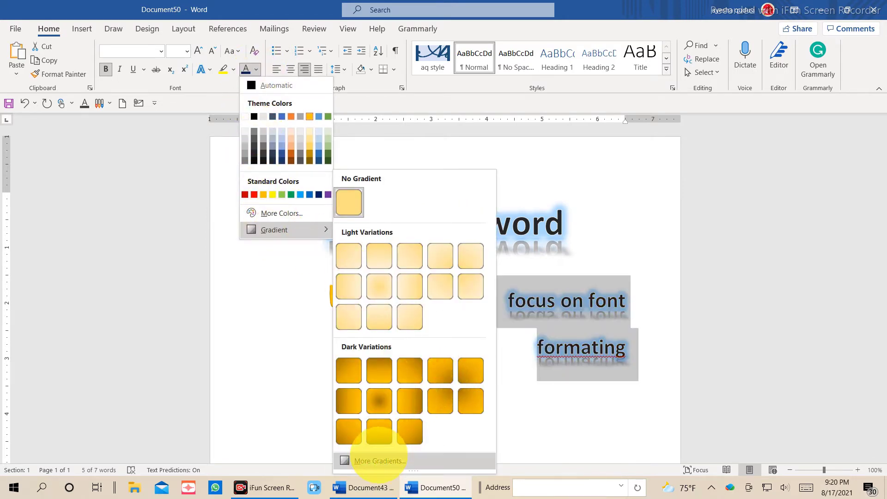
- Give 'focus on font formating' a gradient fill with black, red, orange and dark green stops
left_click(379, 461)
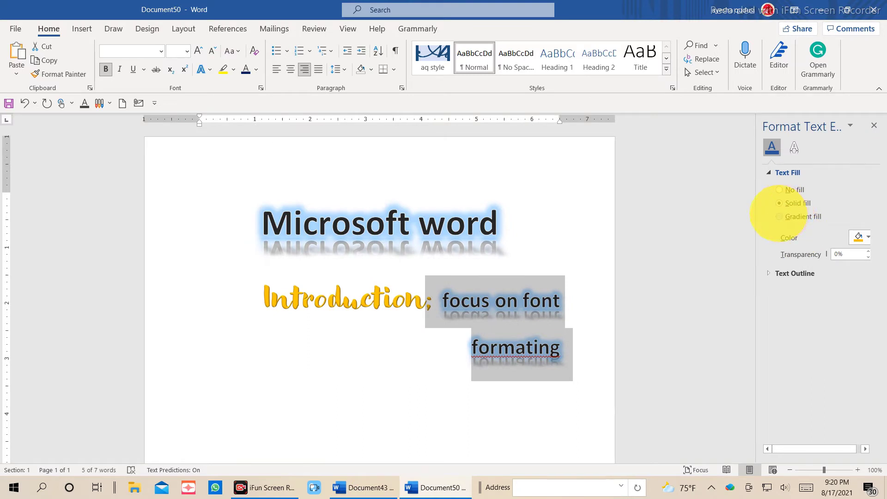
left_click(780, 217)
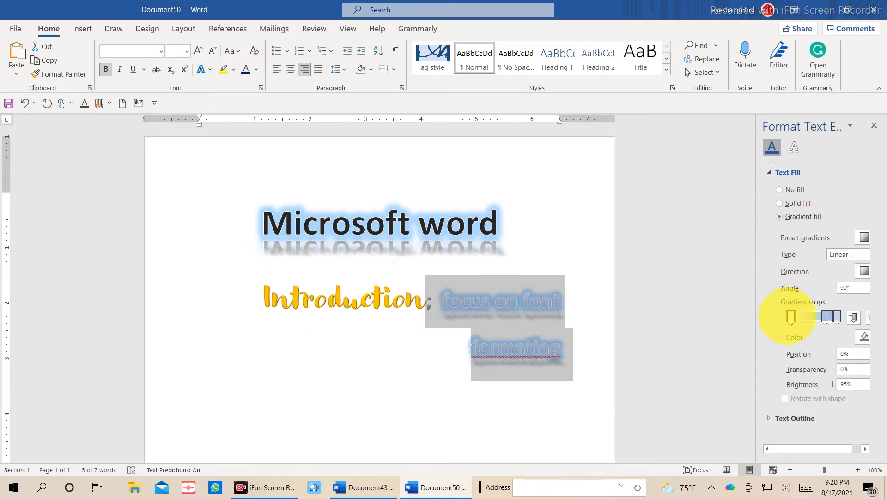
left_click(863, 337)
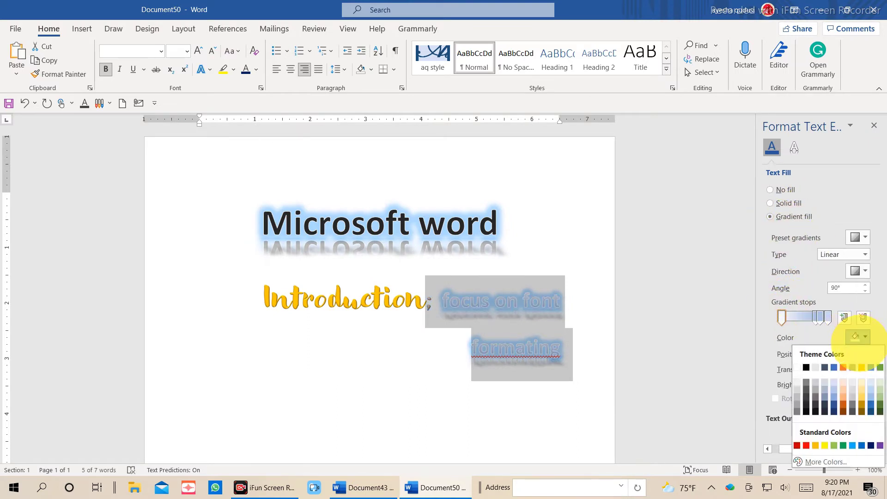
left_click(806, 368)
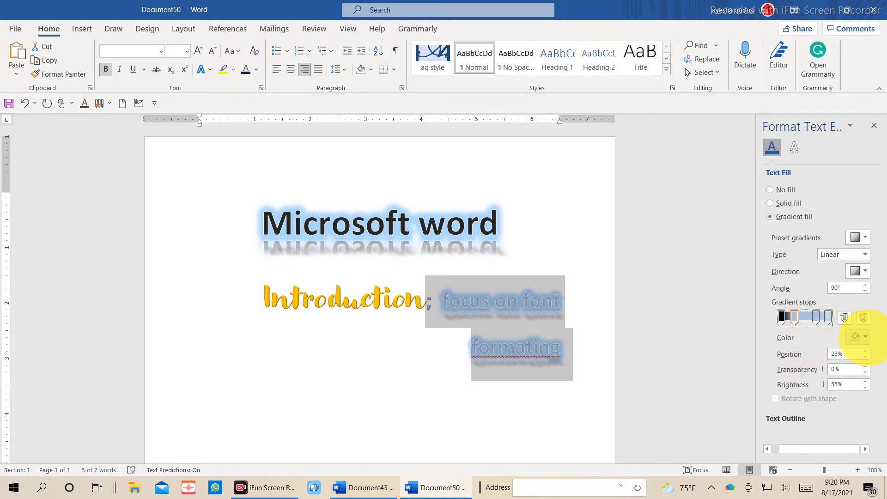
left_click(863, 337)
left_click(806, 445)
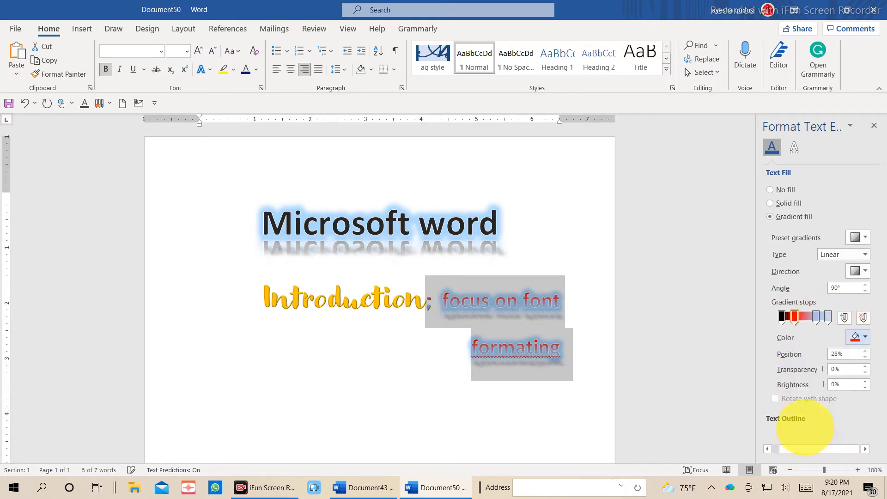
left_click(817, 316)
left_click(862, 337)
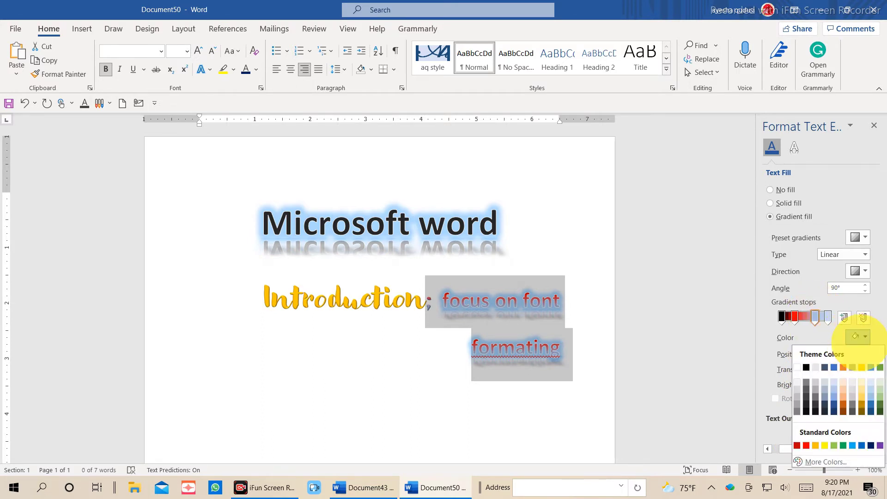
left_click(841, 368)
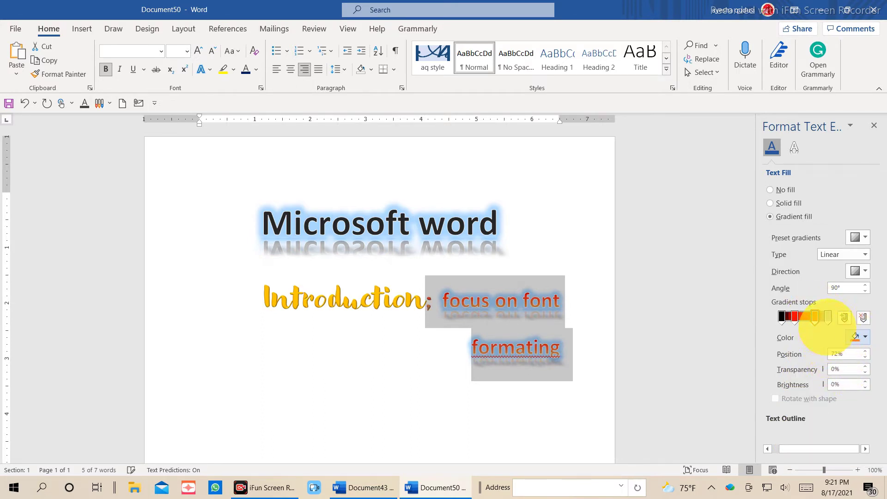
left_click(860, 337)
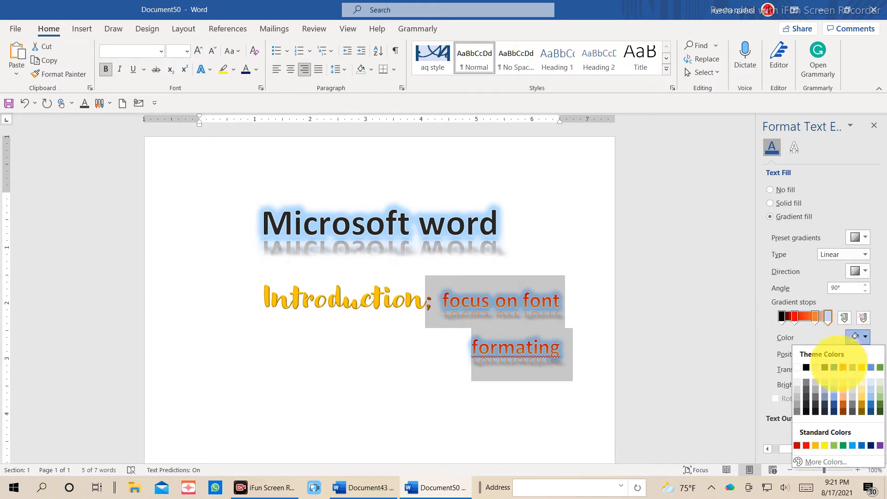
left_click(878, 411)
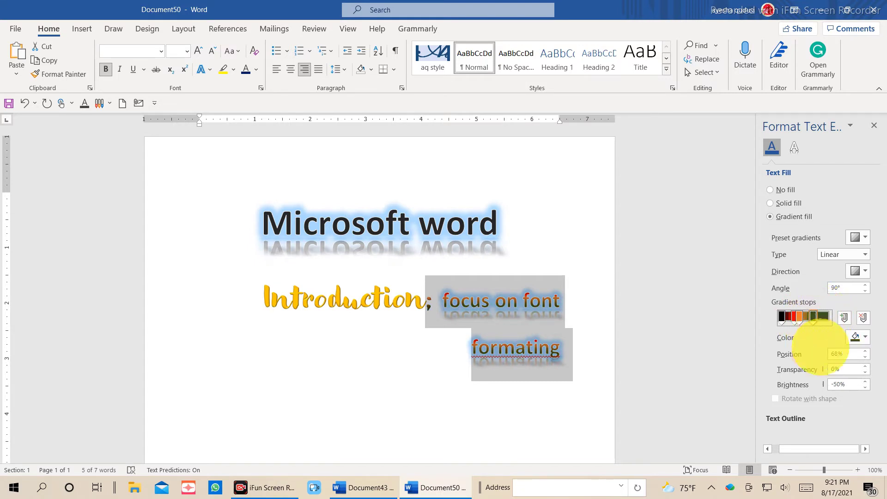
left_click(574, 429)
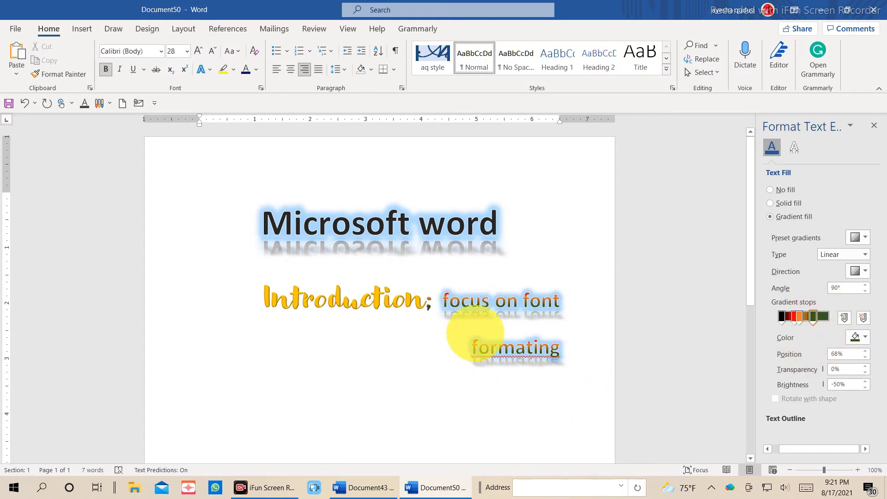
- Remove the glow and shadow from 'focus on font formating'
left_click_drag(438, 300, 557, 354)
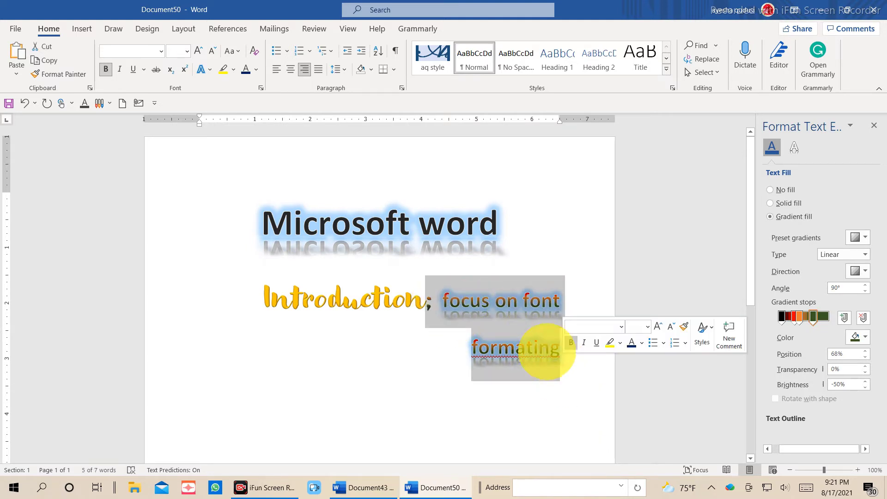
left_click(209, 69)
mouse_move(224, 238)
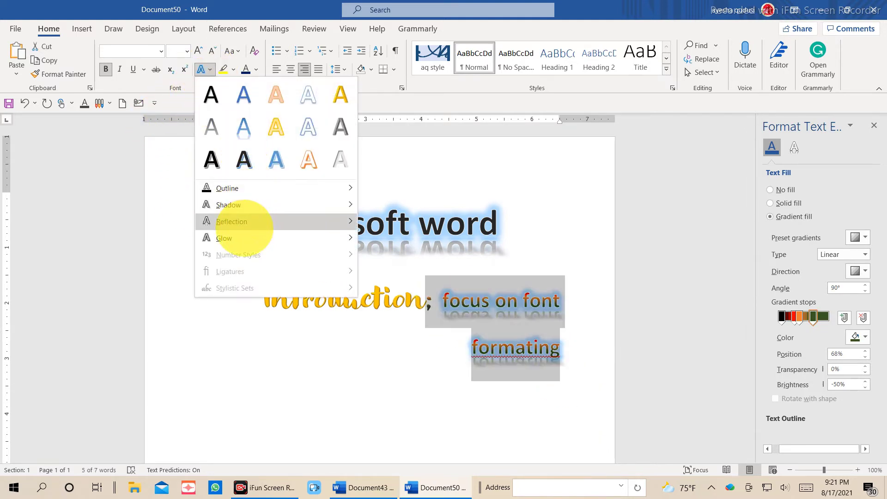
left_click(372, 259)
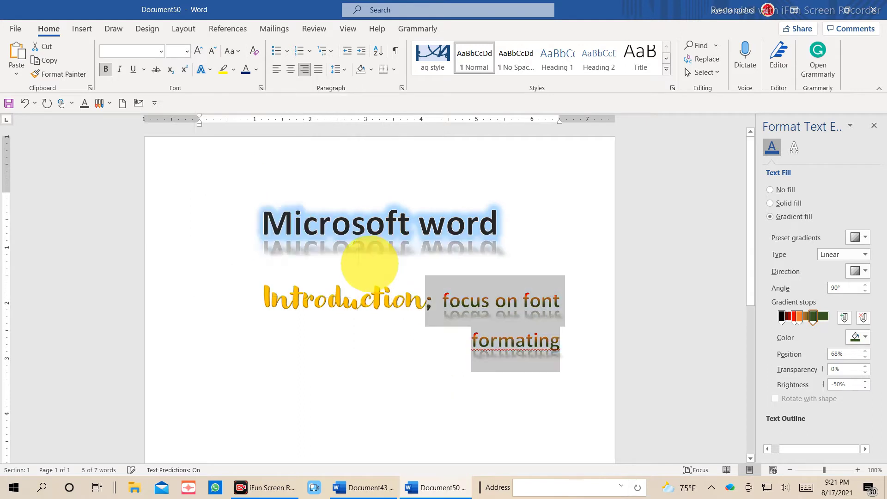
left_click(209, 69)
mouse_move(228, 204)
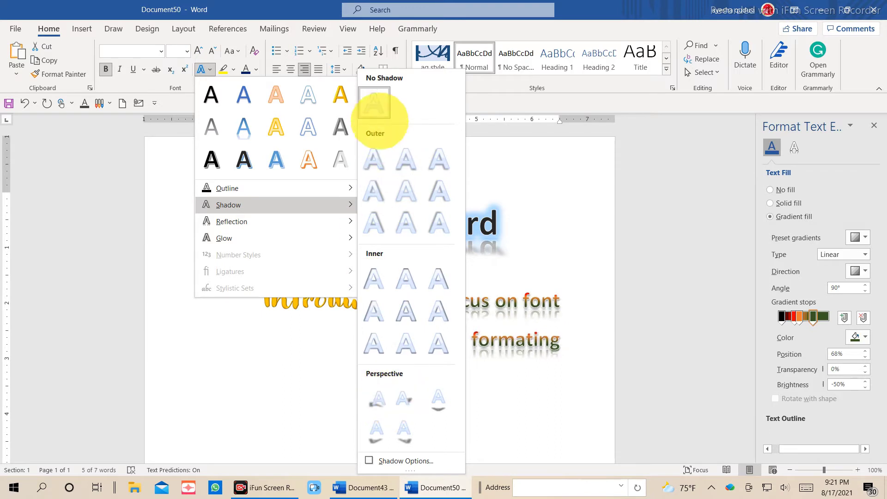
left_click(375, 102)
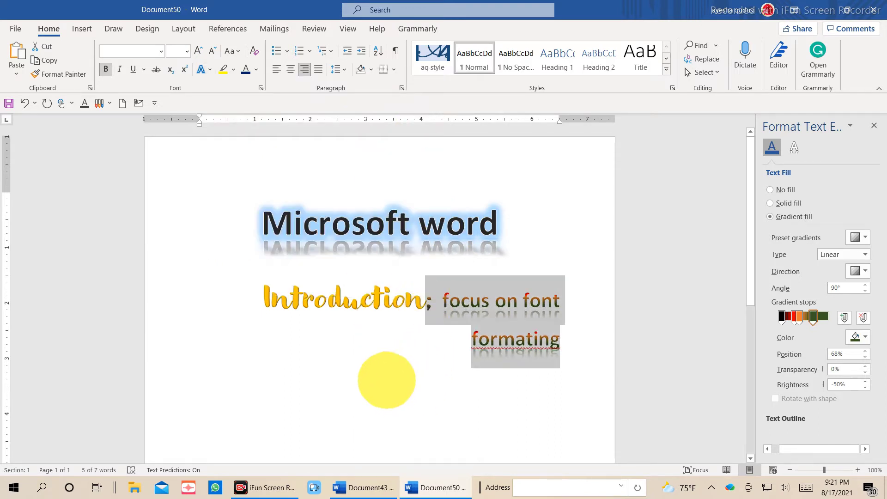
- Correct 'formating' to 'formatting' and capitalise 'Focus'
left_click(388, 380)
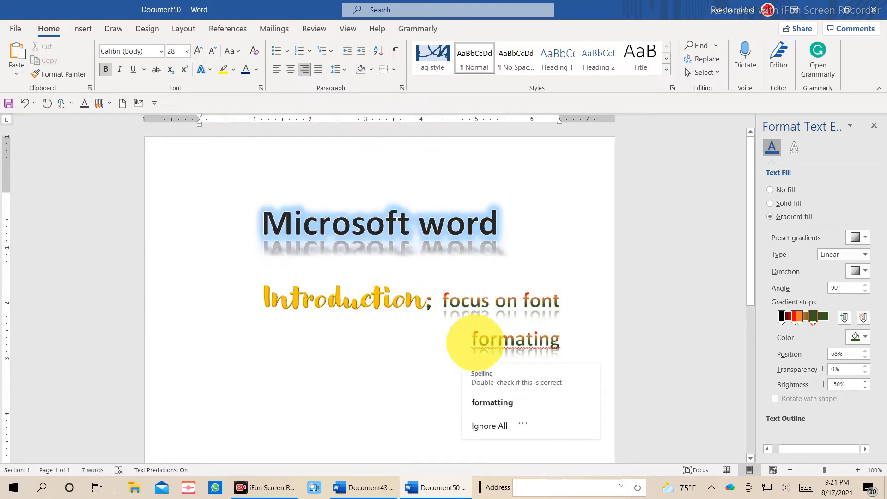
left_click(490, 403)
left_click(449, 300)
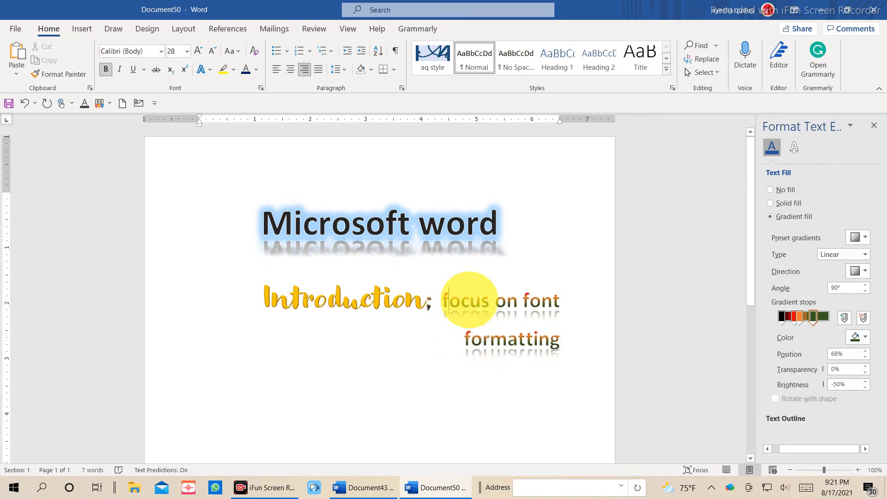
key("BackSpace")
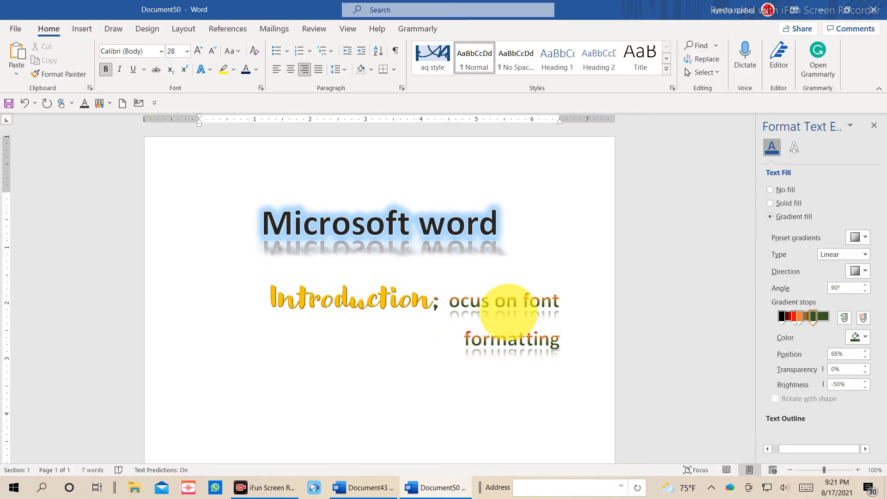
type("F")
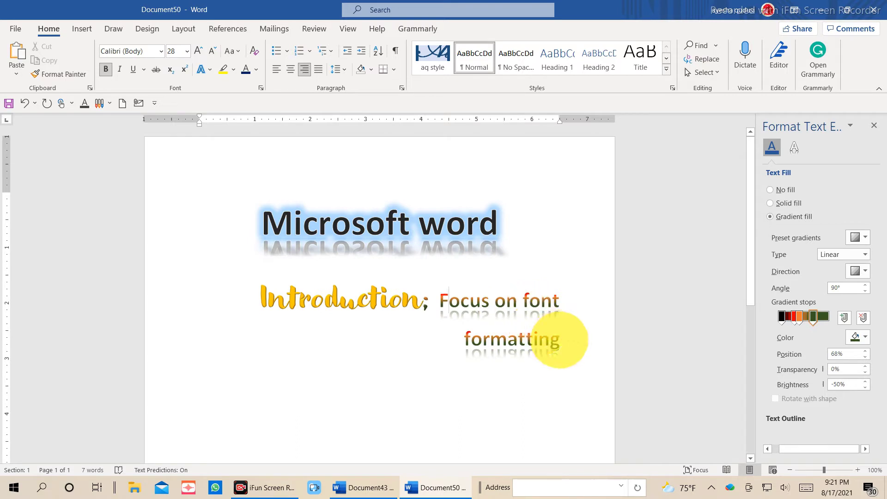
left_click(572, 340)
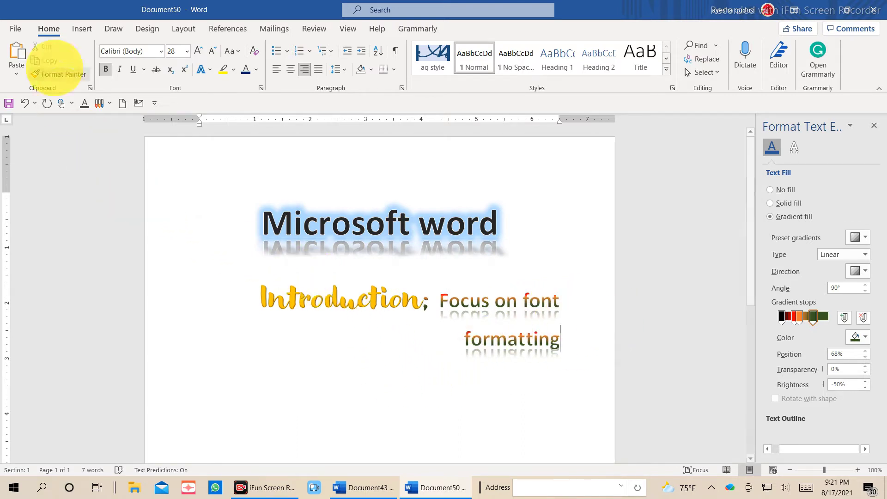
- Apply a red hearts art page border widened to 22 pt
left_click(147, 28)
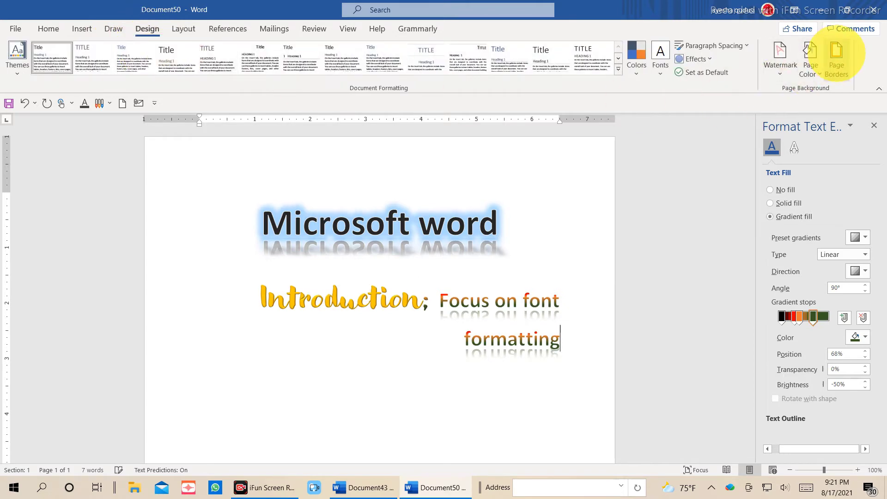
left_click(837, 60)
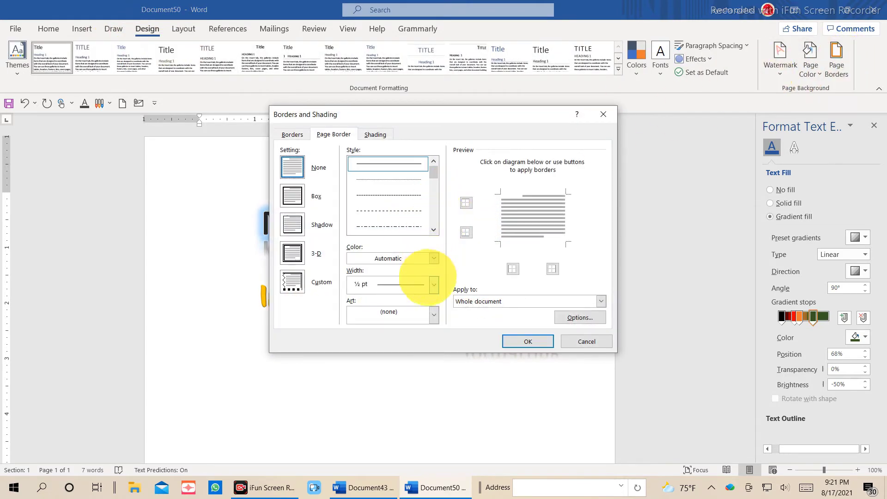
left_click(433, 315)
scroll(382, 361, "down", 5)
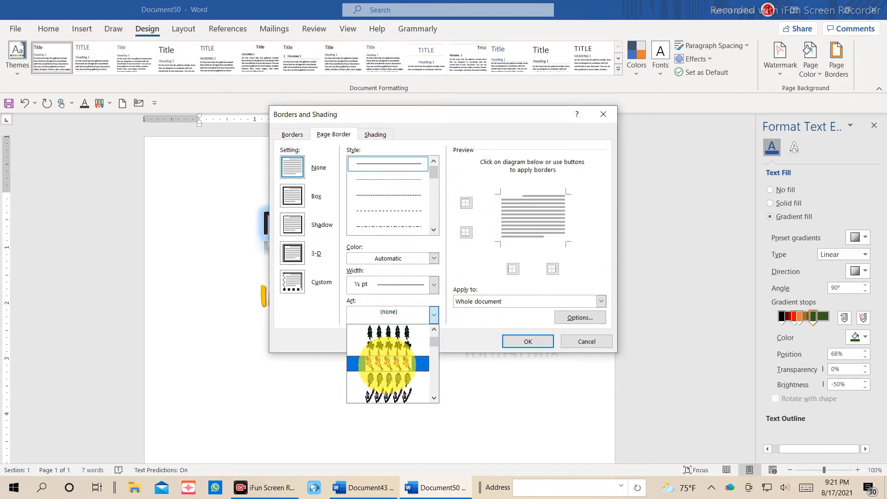
left_click(391, 396)
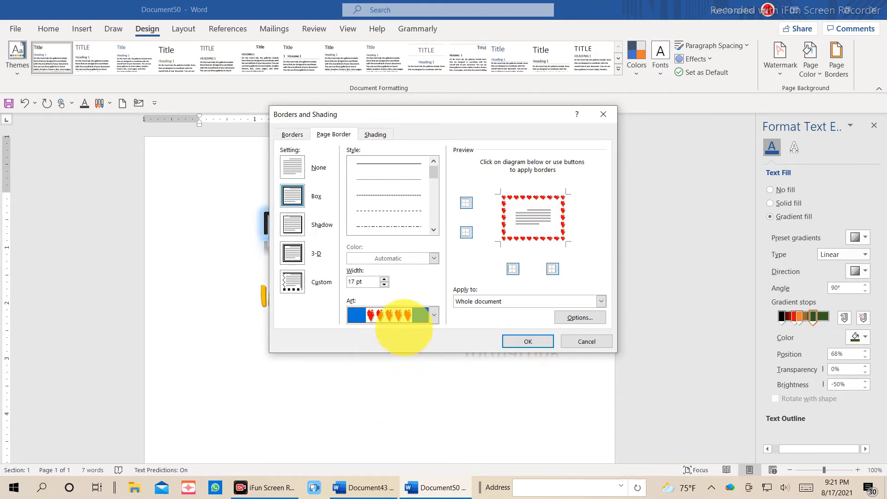
left_click(385, 279)
left_click(384, 279)
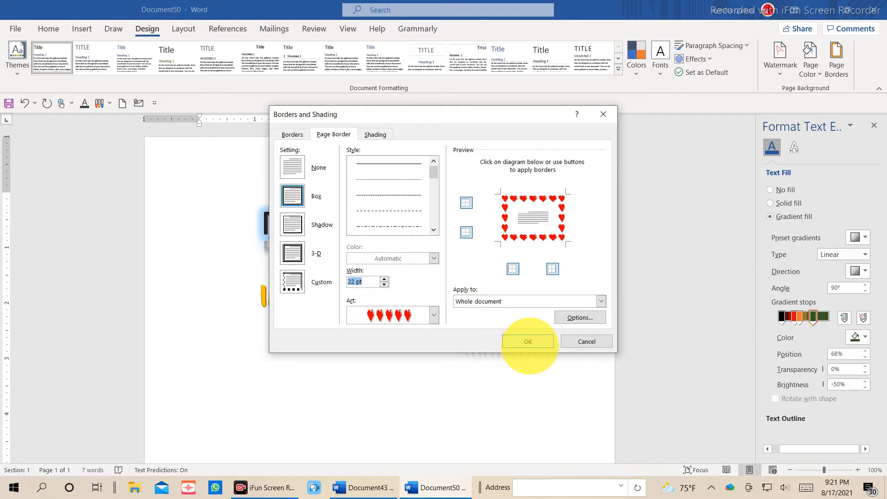
left_click(528, 341)
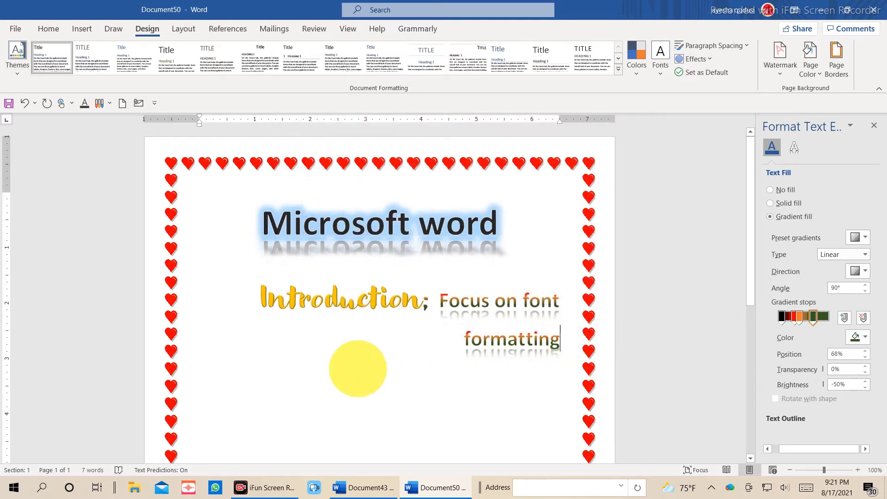
scroll(369, 361, "down", 2)
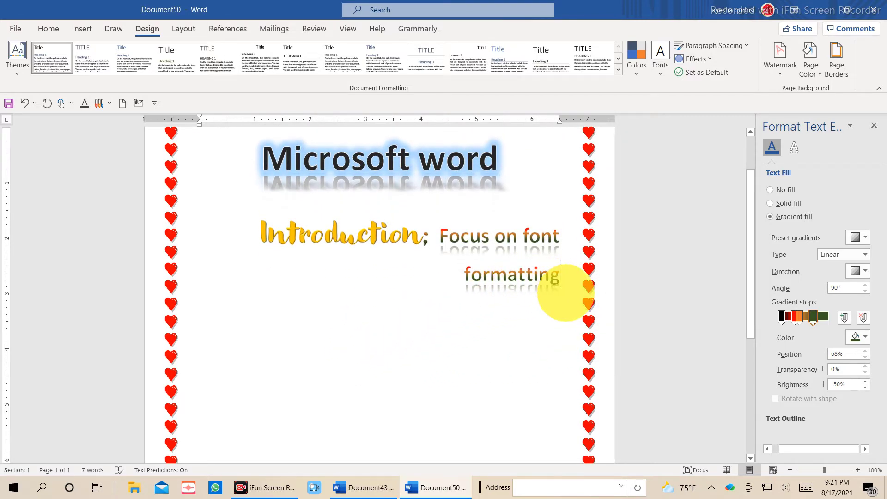
- Add a 'Teacher name.' line with a period after name, plus 'miss name' and 'Batch no# 00'
key("Return")
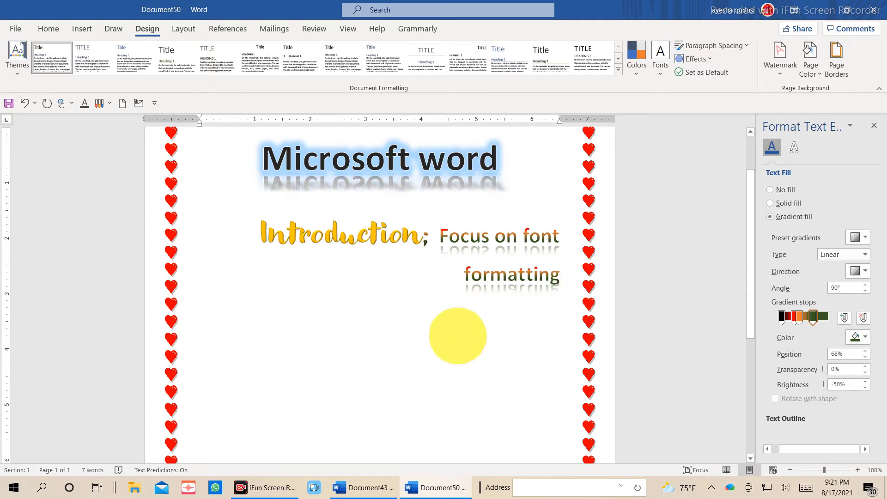
key("BackSpace")
key("BackSpace")
key("BackSpace")
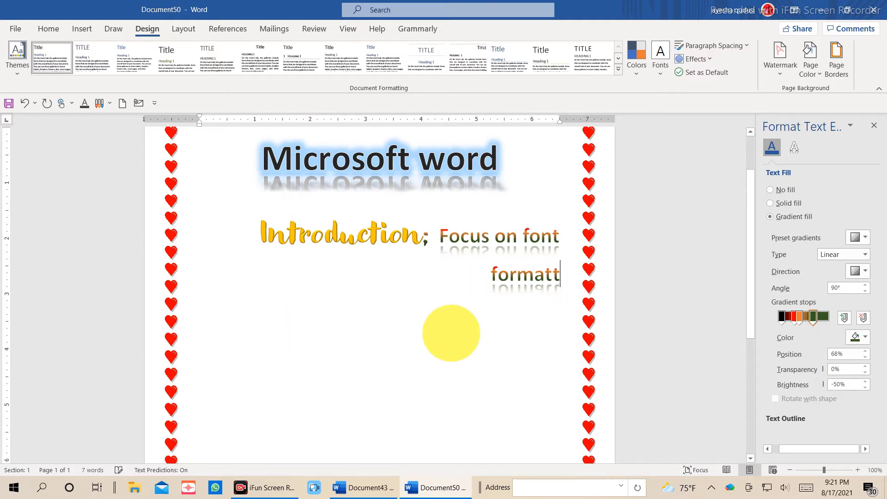
type("i")
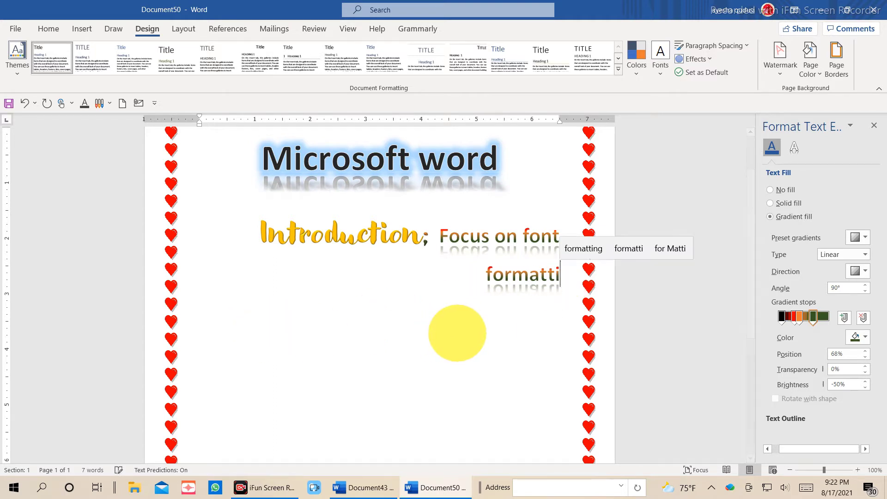
type("ng")
key("Return")
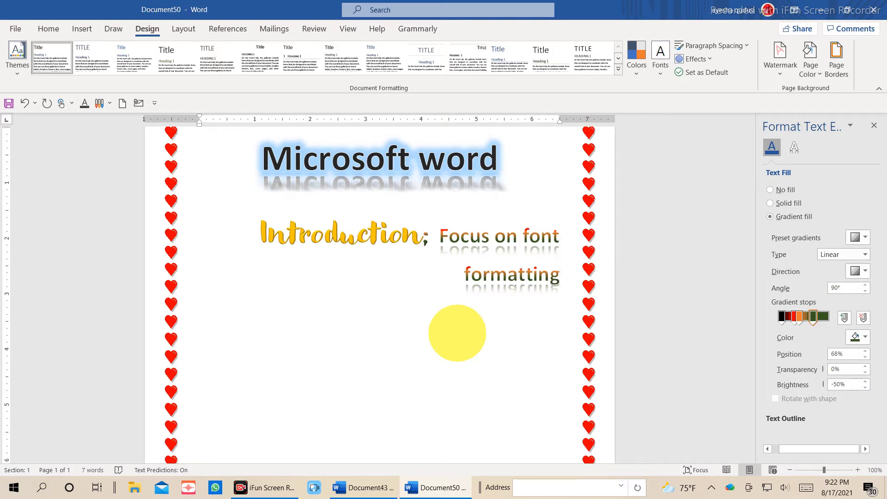
type("te")
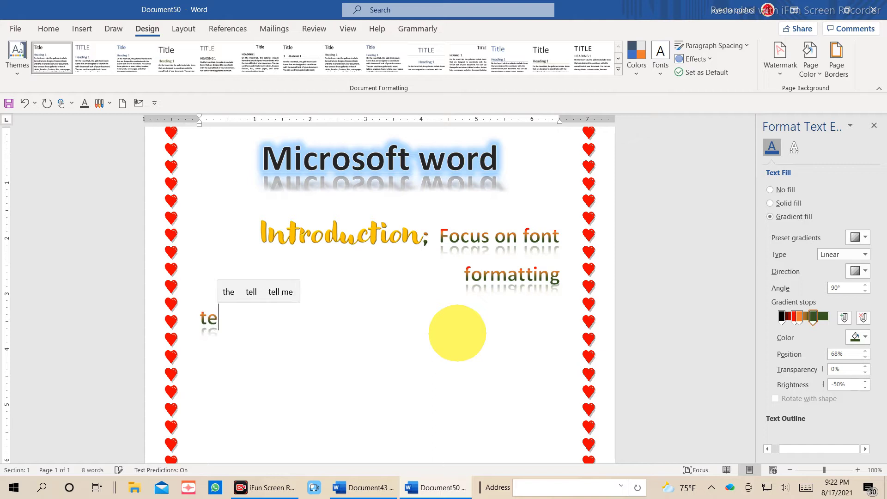
type("ac")
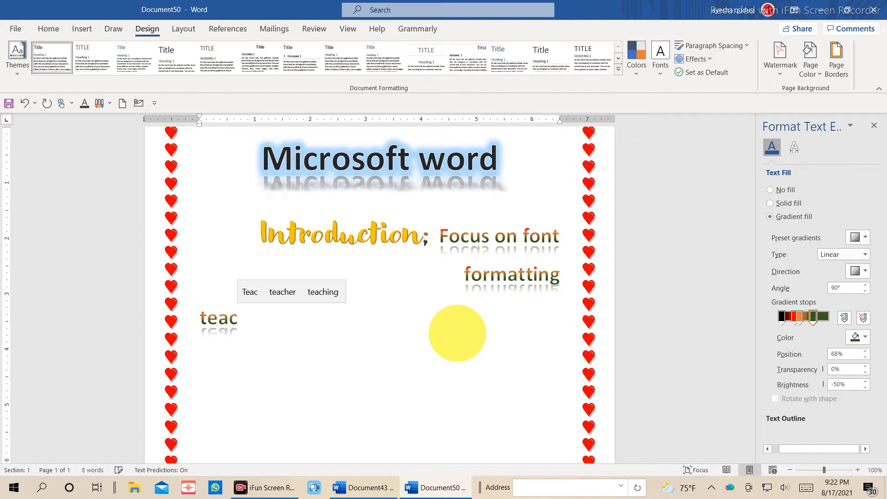
type("her na")
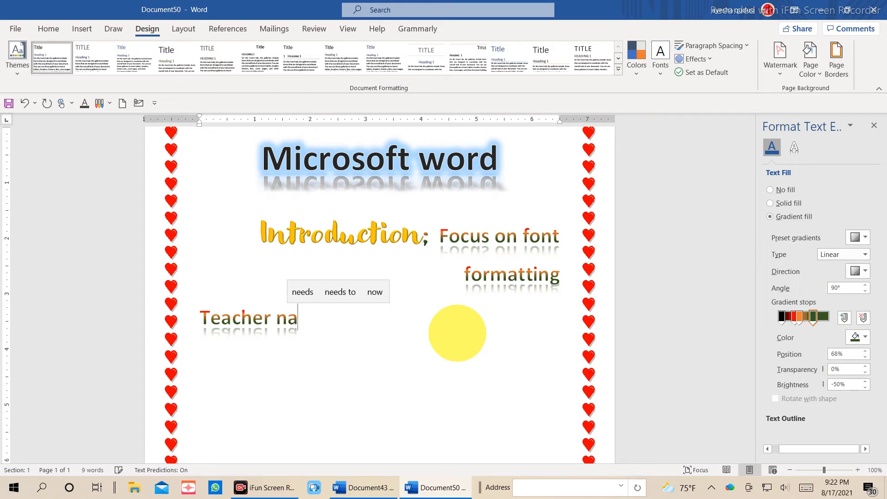
type("me")
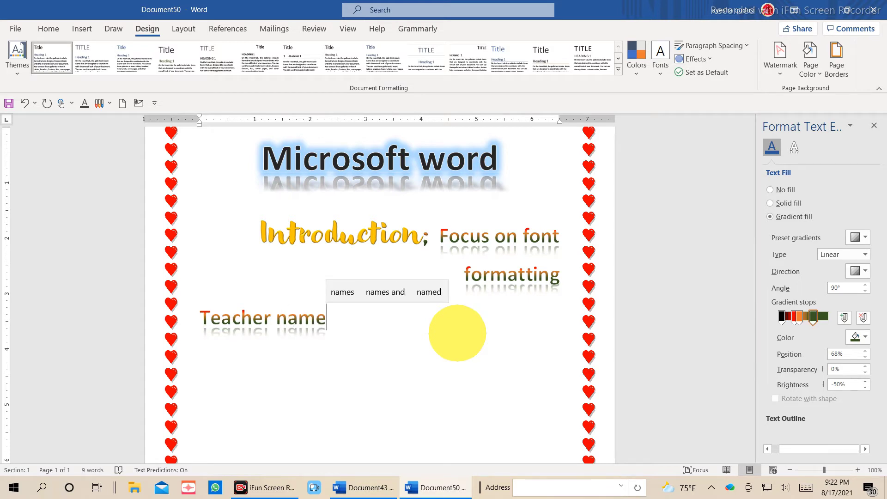
type(";")
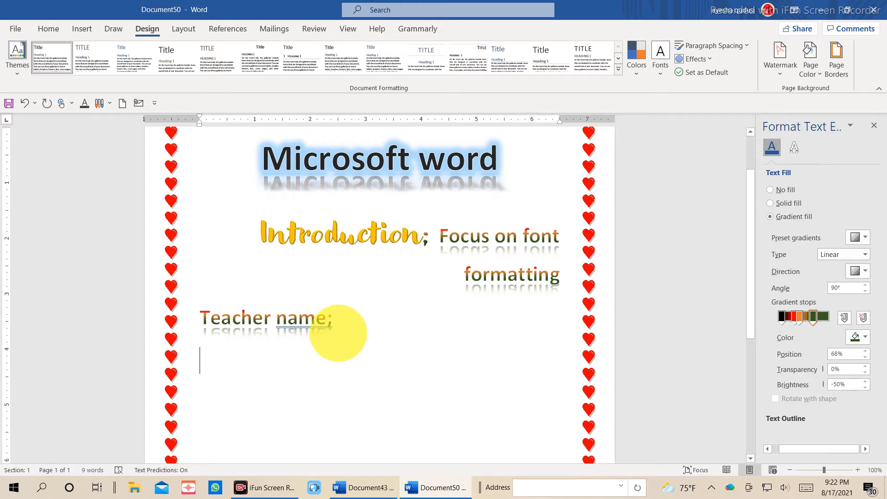
left_click(315, 319)
left_click(288, 378)
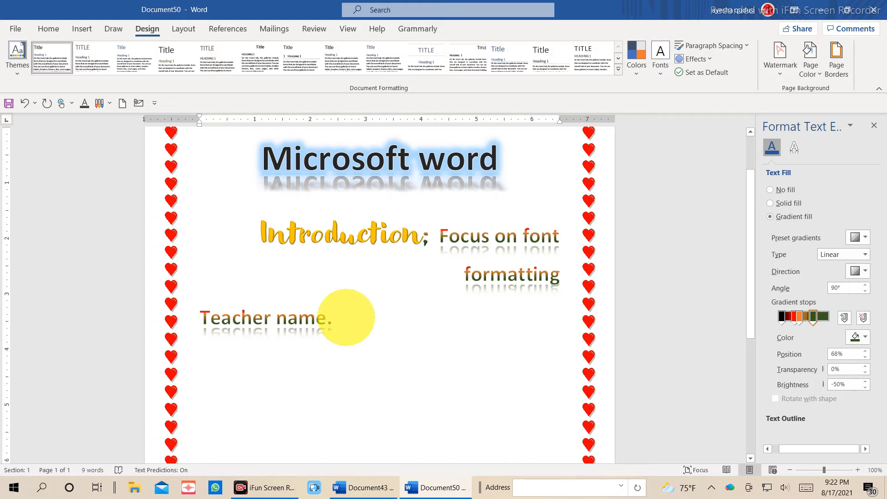
type("ba")
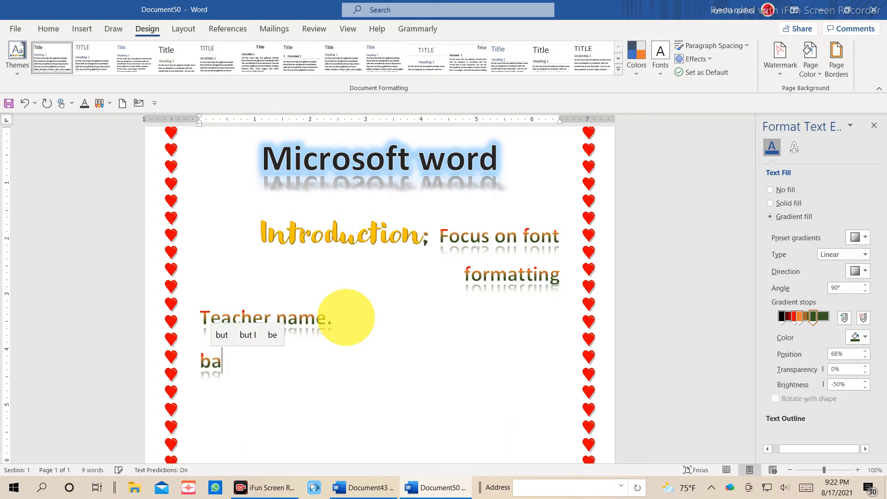
type("t")
type("h n")
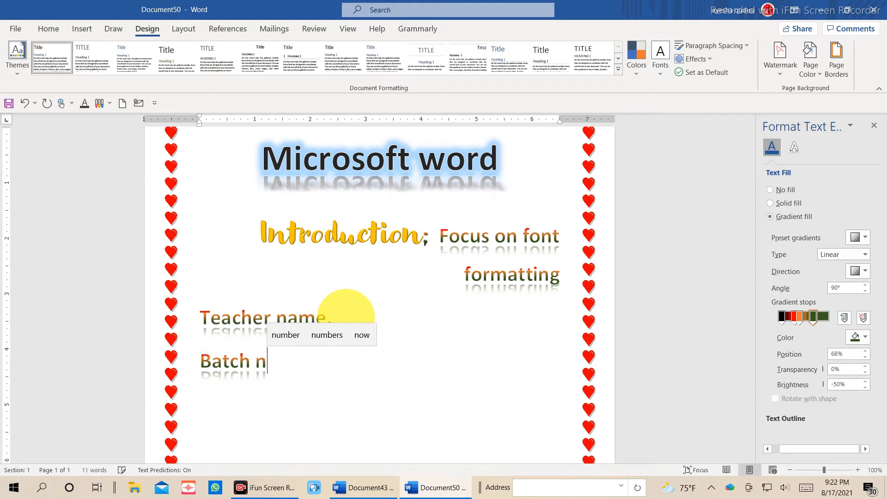
type("o")
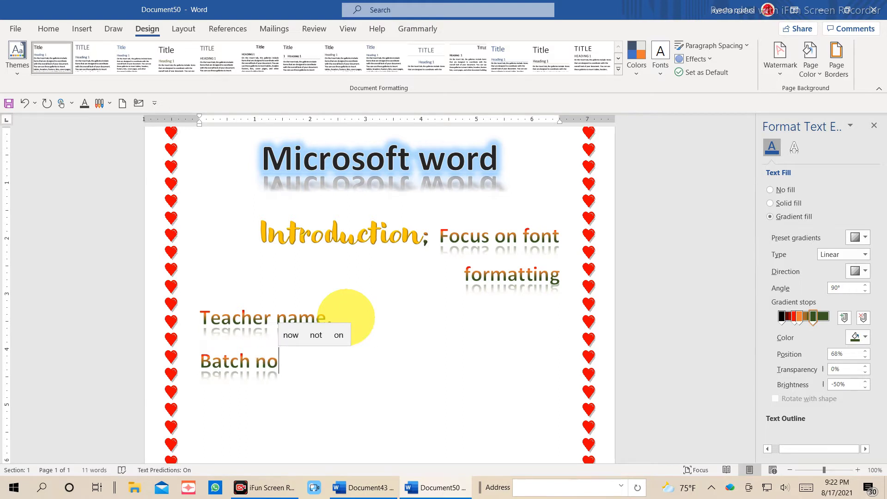
type("#")
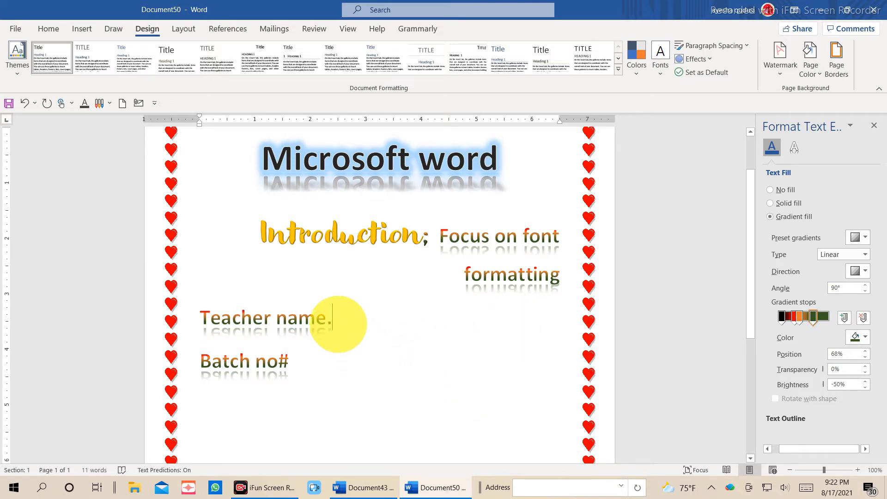
type("miss")
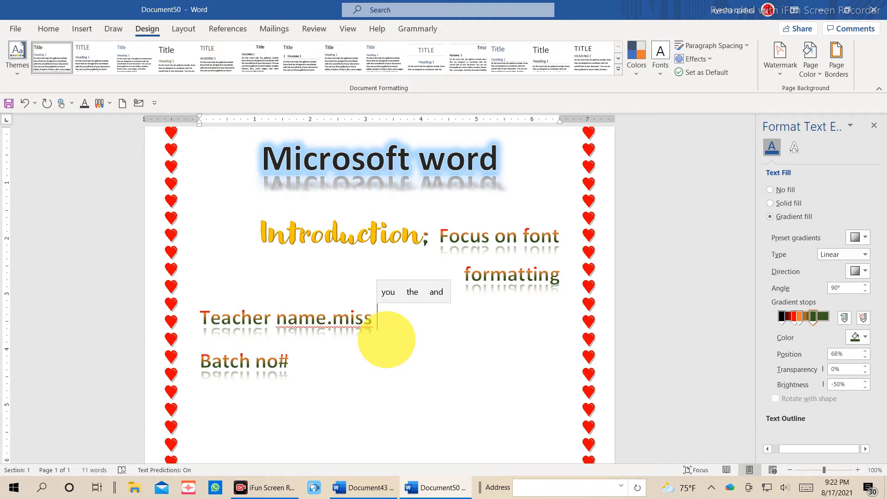
type(" name")
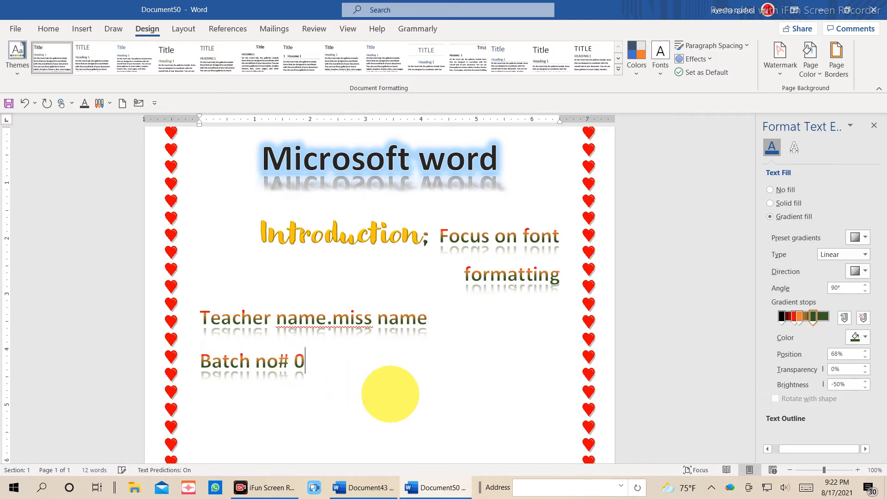
type(" 0")
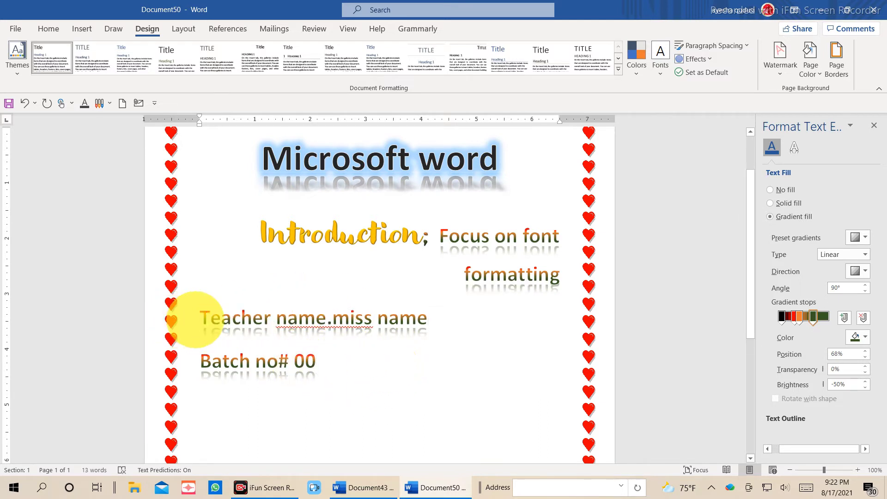
- Enlarge 'Teacher name' to 36 pt, correct it to 'name. Miss', and show its effect presets
left_click_drag(198, 319, 309, 317)
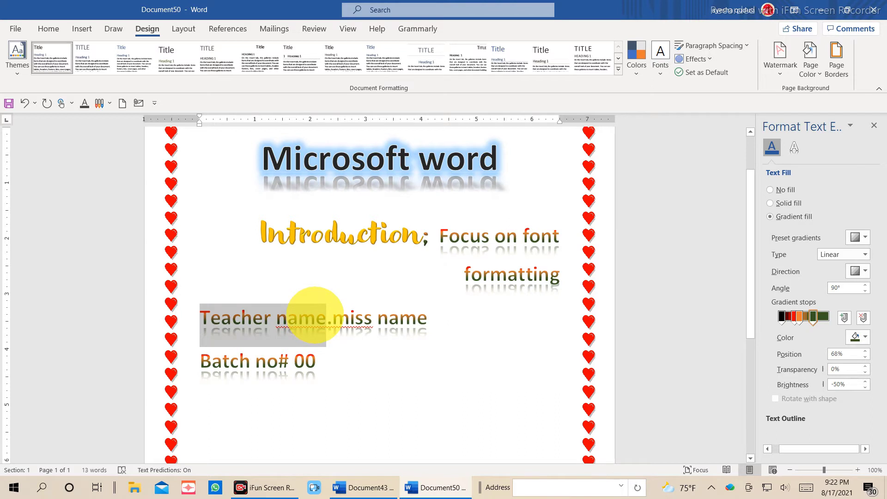
left_click(49, 29)
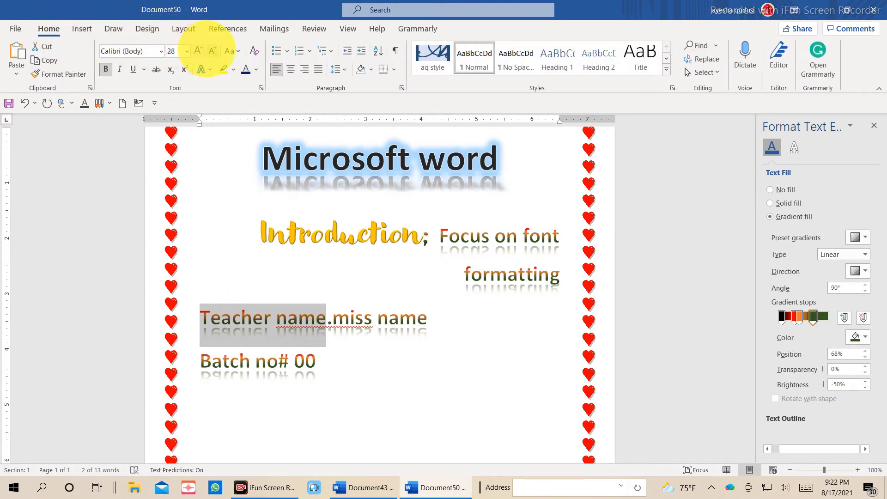
left_click(198, 51)
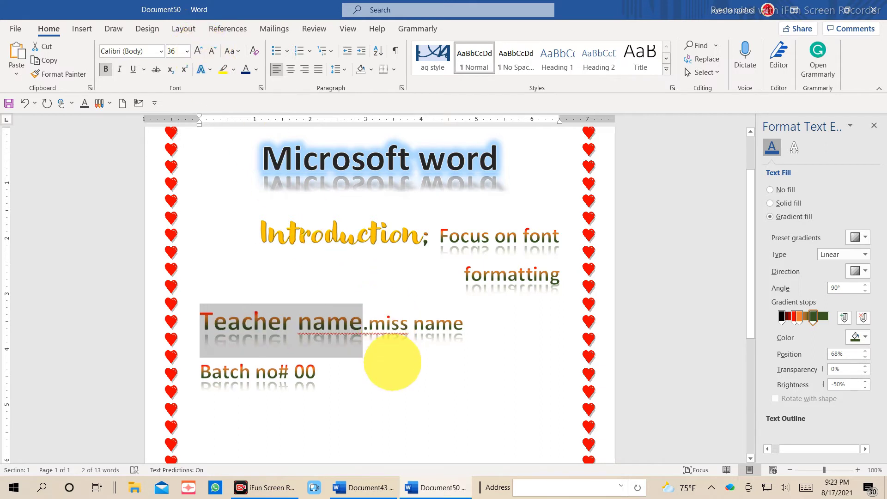
left_click(390, 368)
right_click(362, 330)
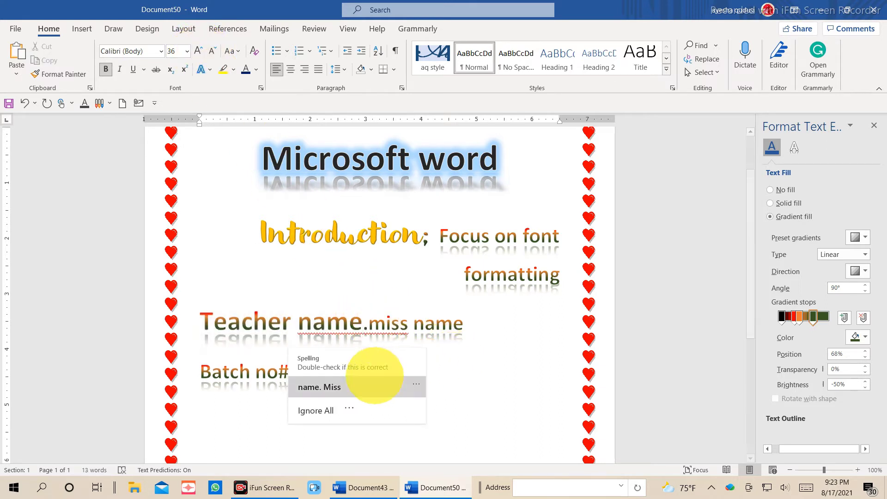
left_click(352, 386)
left_click_drag(212, 322, 354, 345)
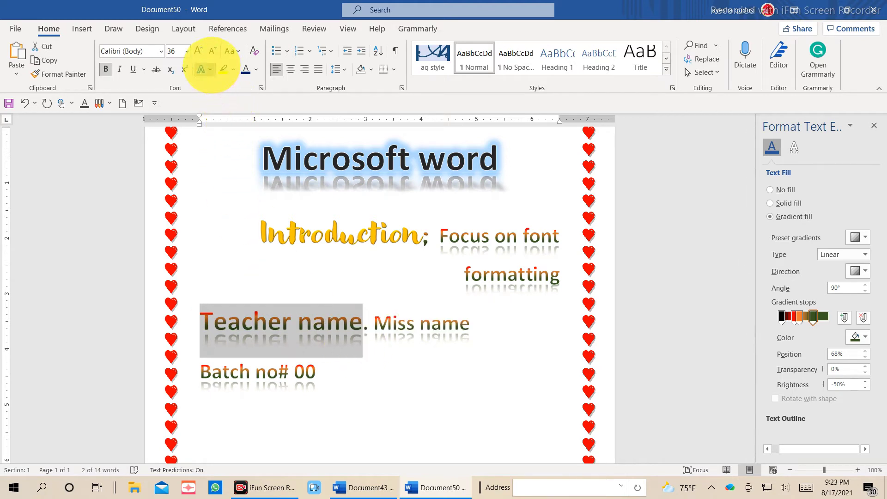
left_click(203, 70)
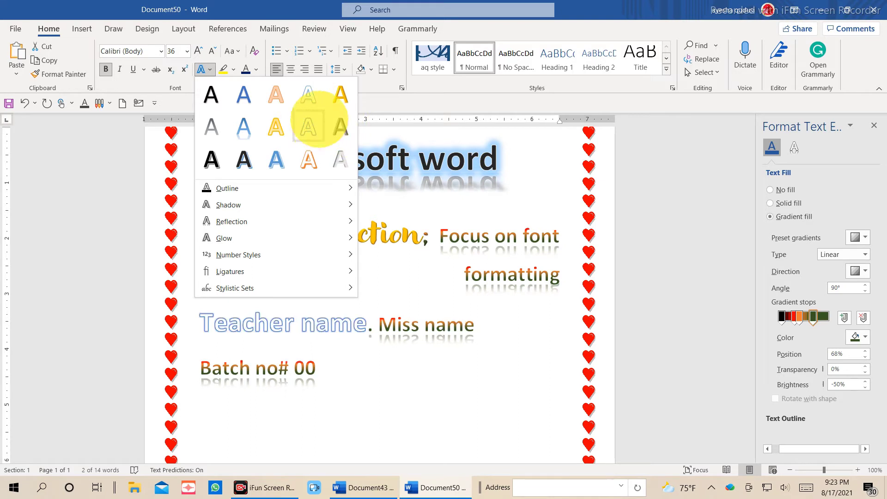
- Apply the blue text effect style to 'Teacher name' and 'Batch no# 00'
left_click(243, 95)
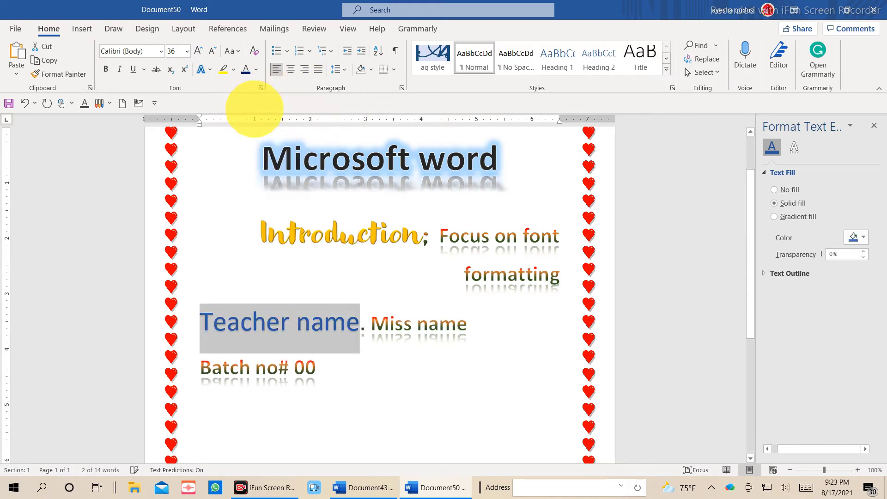
left_click(397, 417)
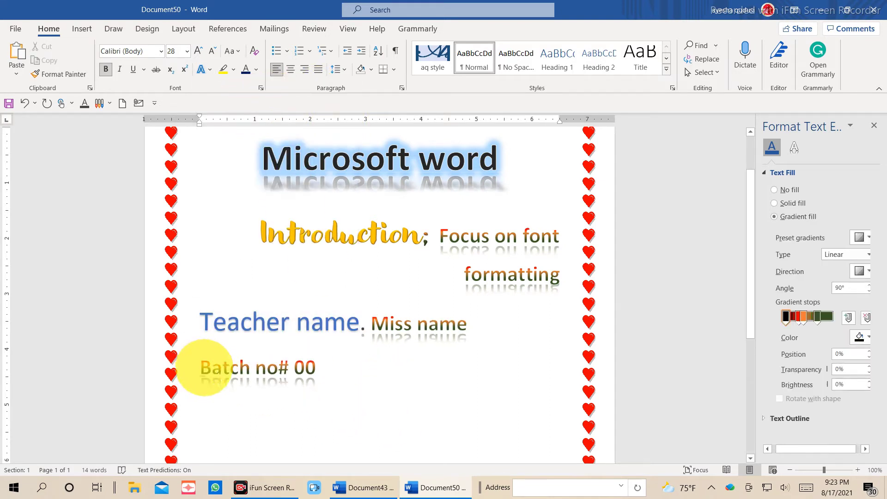
left_click_drag(200, 368, 323, 382)
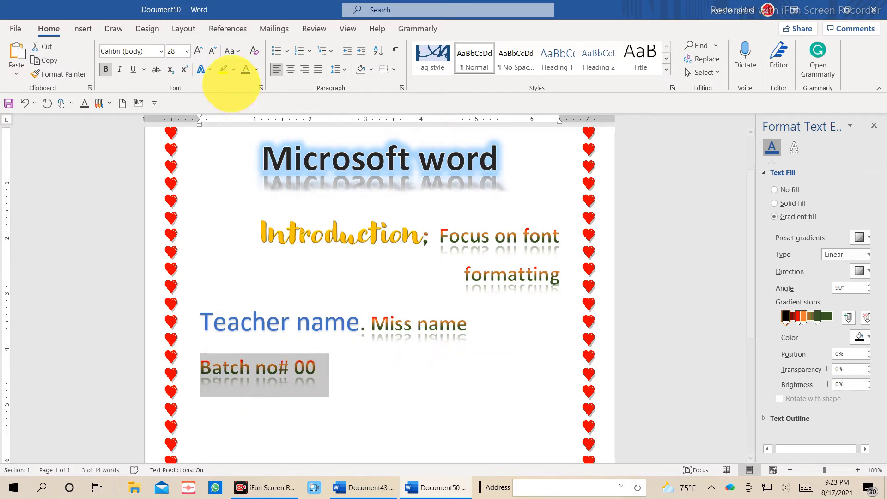
left_click(202, 69)
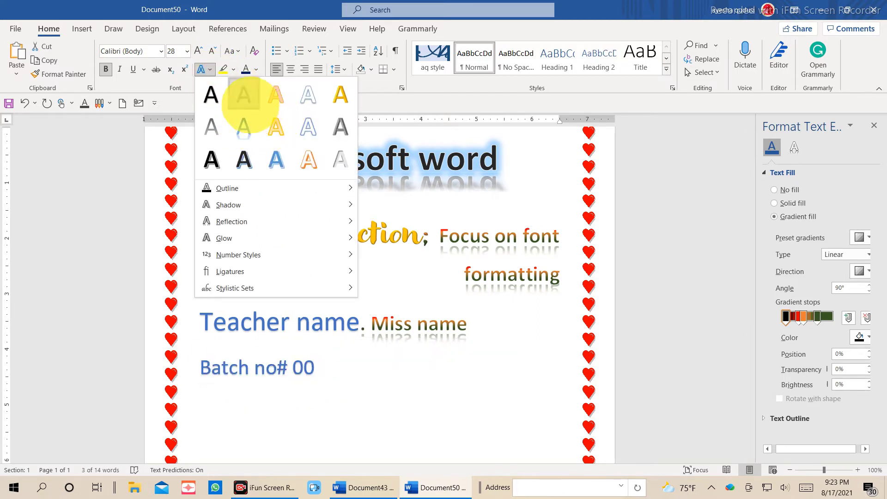
left_click(244, 95)
left_click(396, 370)
- Give 'Miss name' and '00' the orange outlined text effect
left_click_drag(371, 324, 464, 323)
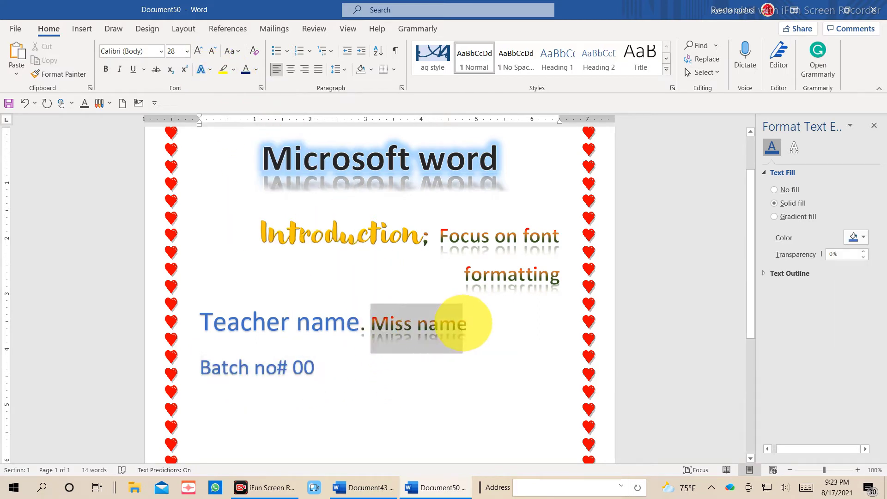
left_click(202, 70)
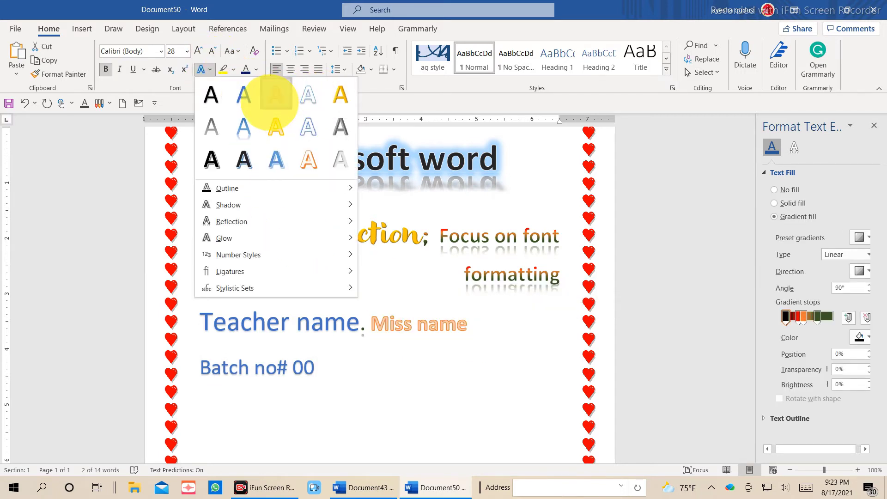
left_click(276, 95)
left_click(349, 391)
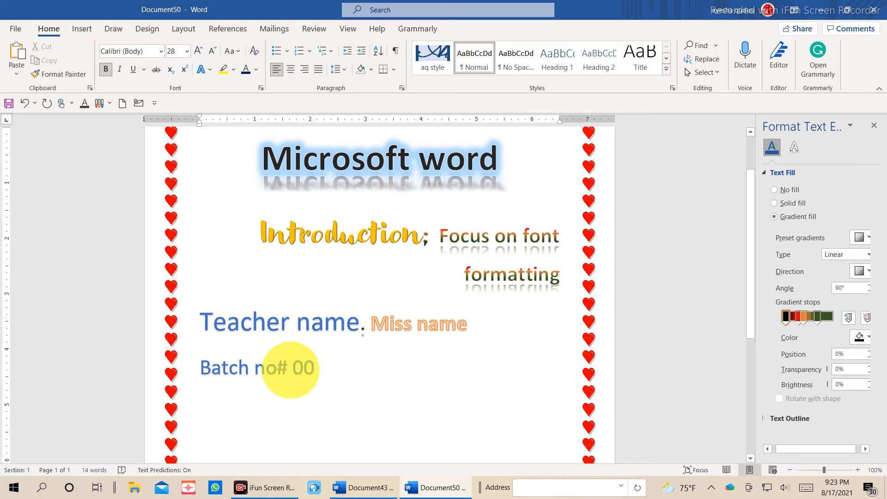
left_click_drag(278, 367, 331, 372)
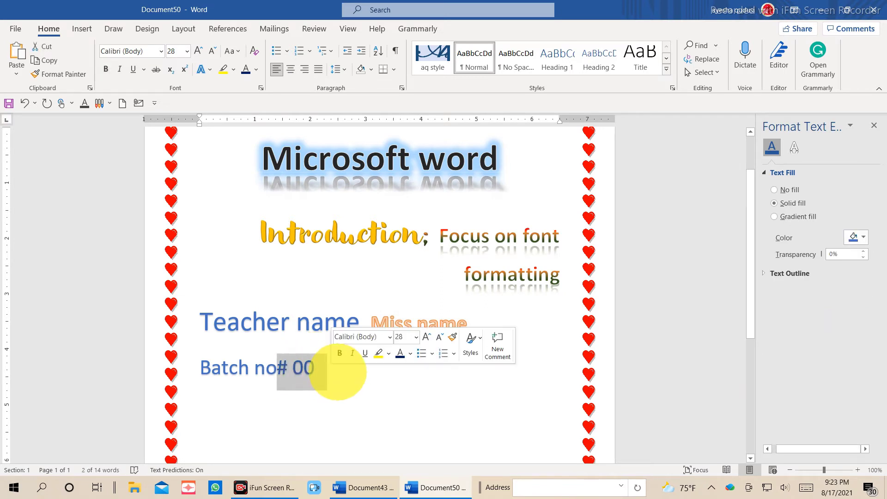
left_click(316, 368)
double_click(303, 368)
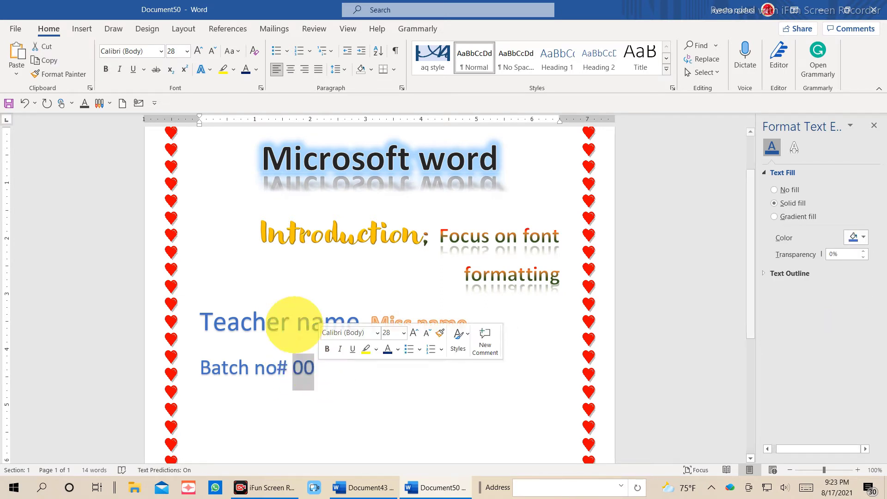
left_click(209, 70)
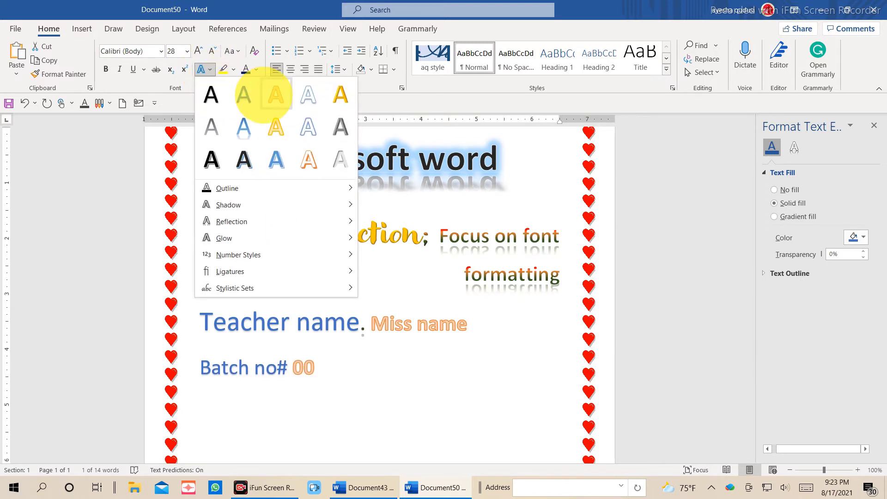
left_click(273, 91)
left_click(363, 385)
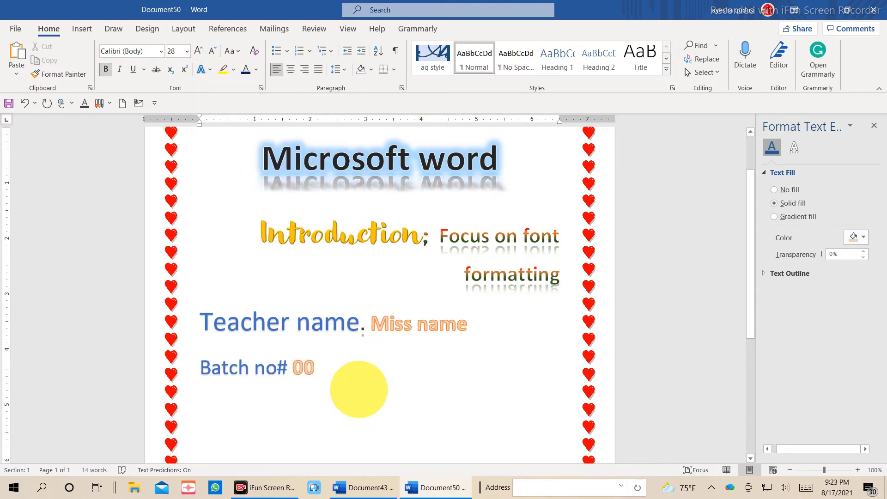
- Add a new 'Your intro' line below the batch line
key("Return")
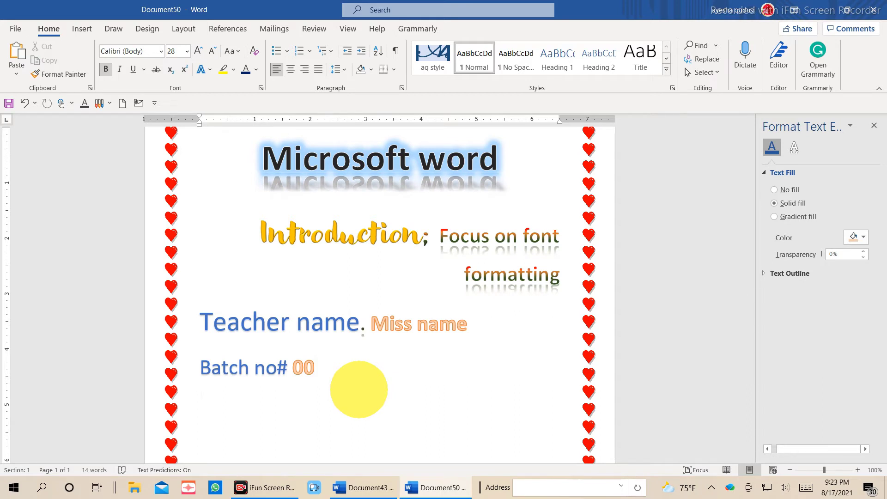
type("you")
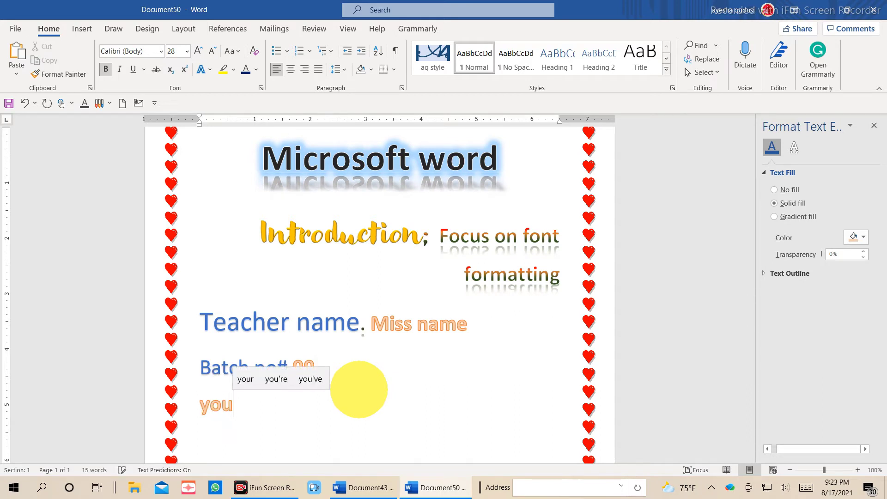
type("Your in")
type("r")
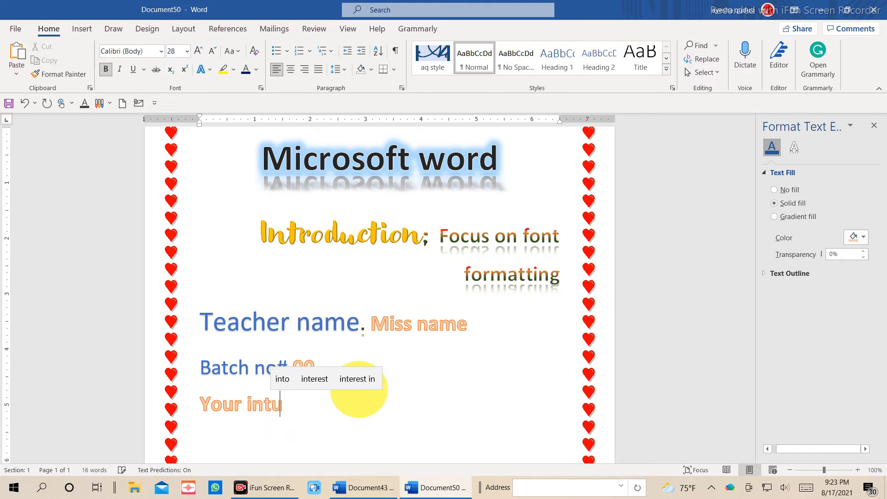
type("o")
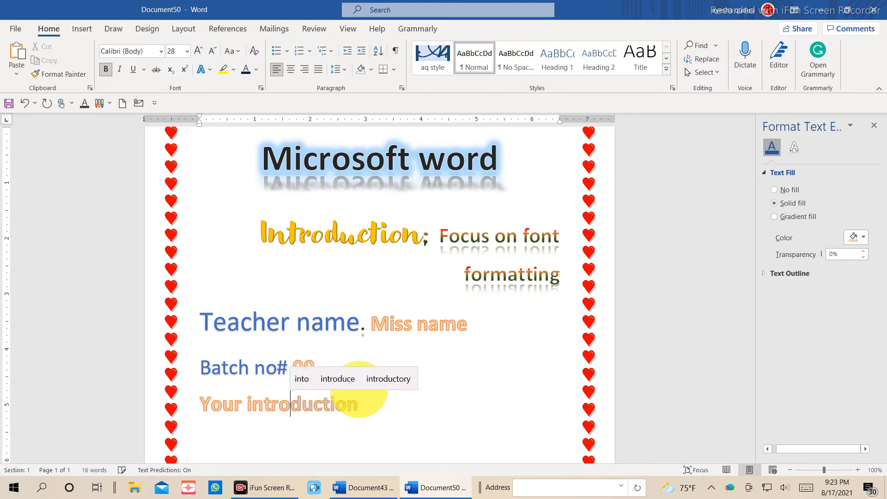
key("Return")
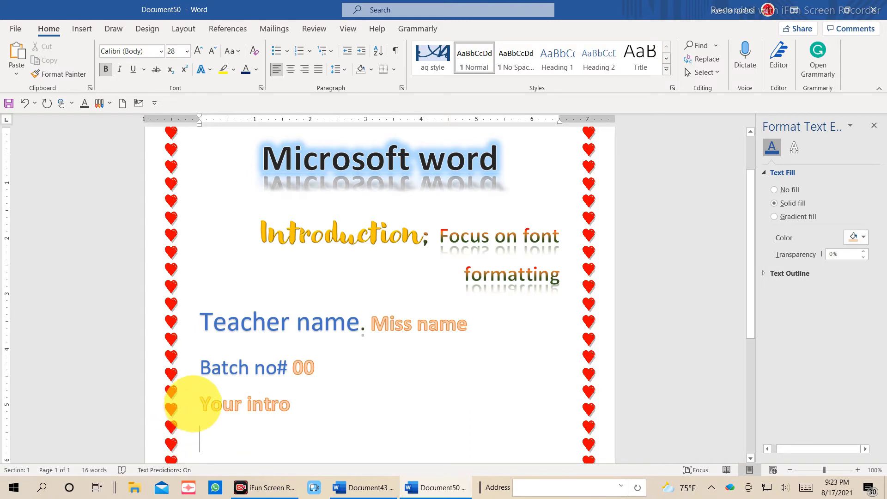
- Centre the Your intro line and set it in the Broadway font
left_click_drag(198, 404, 306, 405)
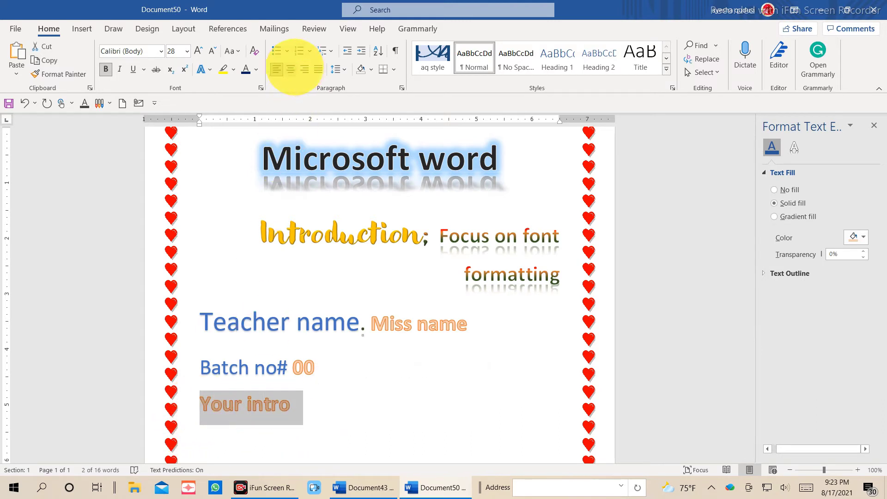
left_click(291, 69)
left_click(488, 396)
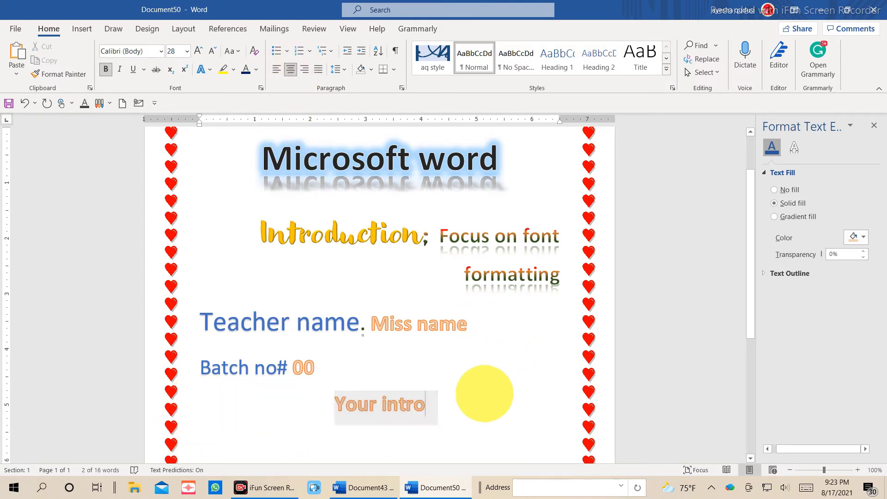
left_click_drag(334, 404, 439, 406)
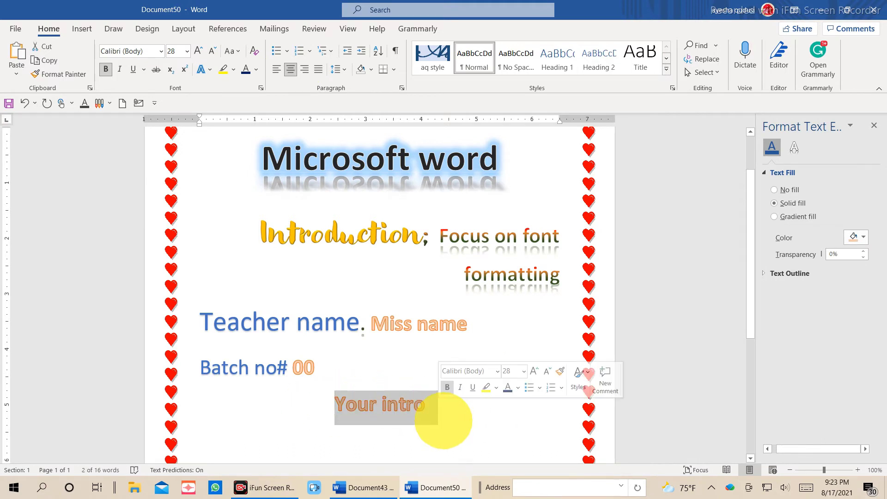
left_click(161, 51)
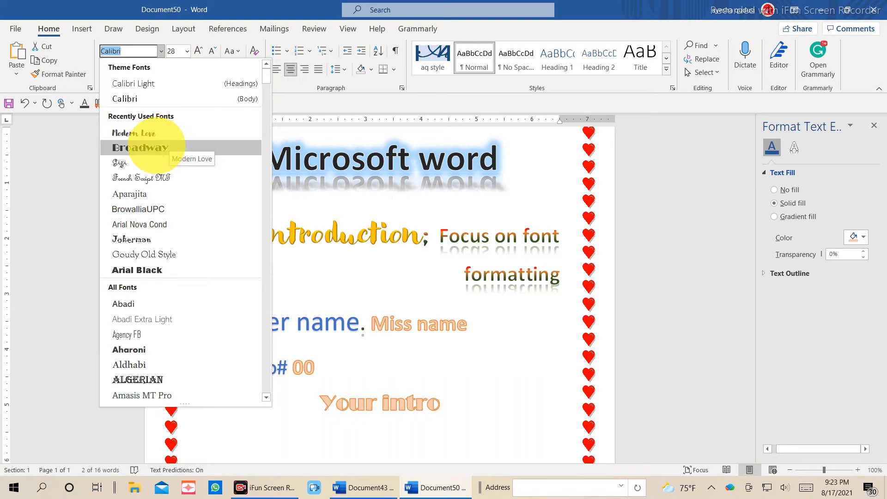
left_click(147, 148)
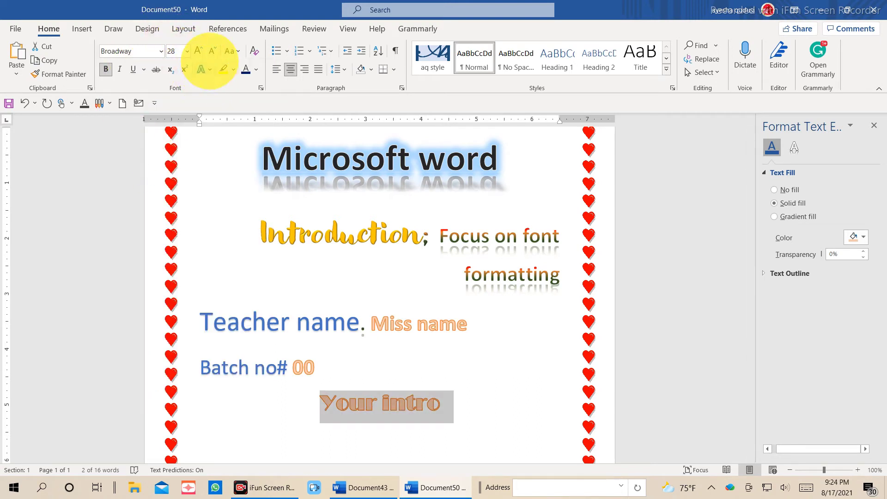
left_click(208, 70)
mouse_move(224, 238)
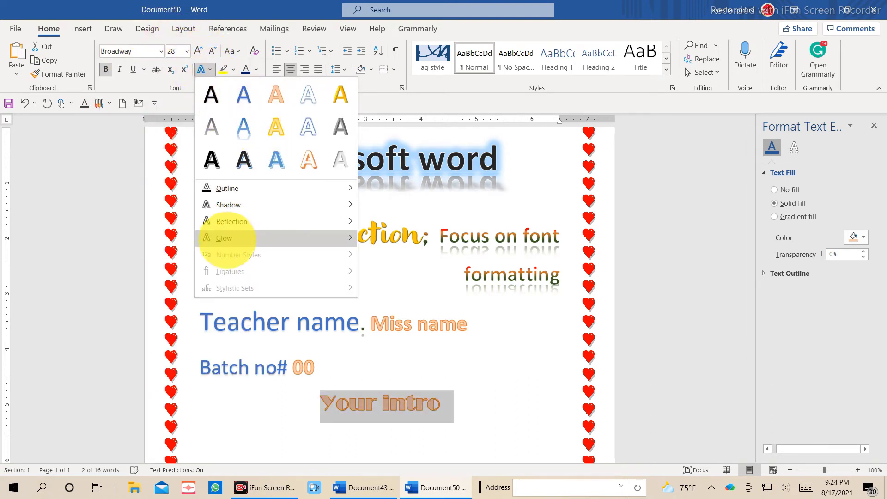
left_click(525, 323)
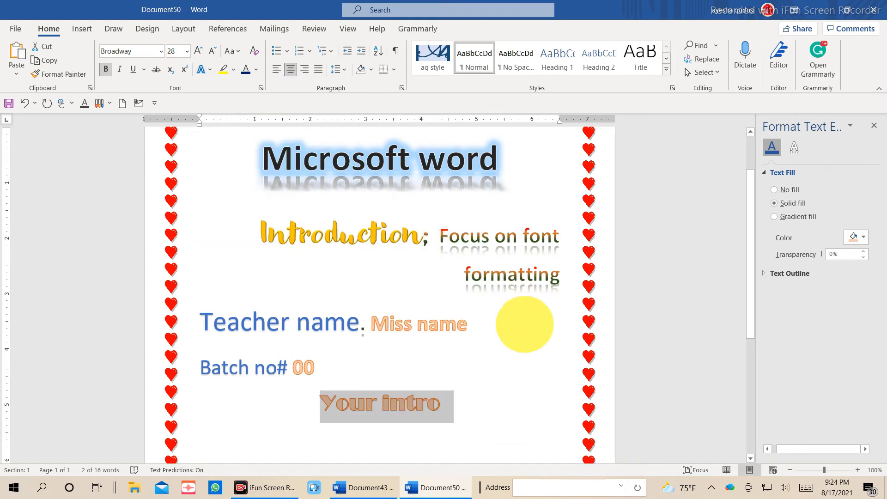
- Give Your intro a new font colour and a blue outline, and enlarge it to 48 pt
left_click(256, 70)
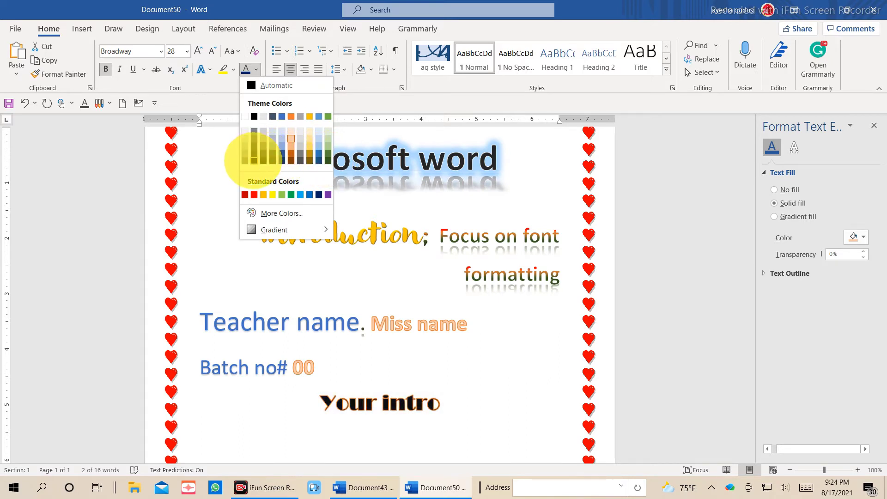
left_click(255, 161)
left_click(201, 69)
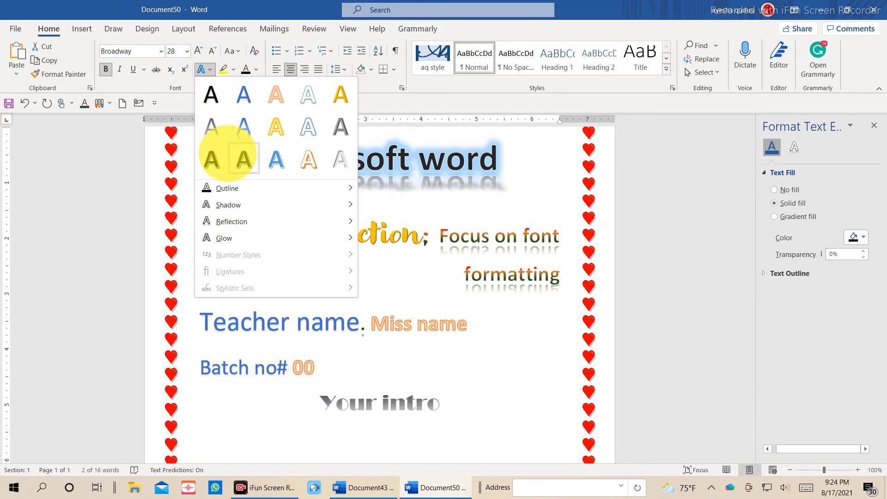
mouse_move(276, 187)
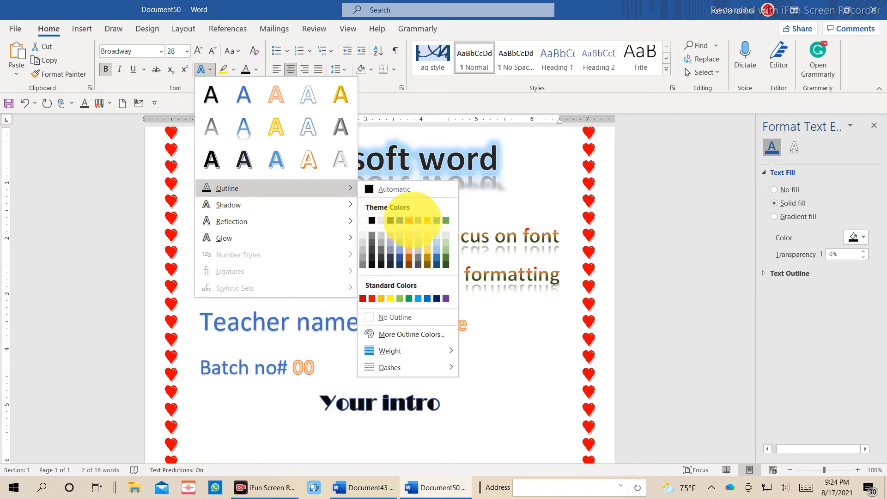
left_click(437, 221)
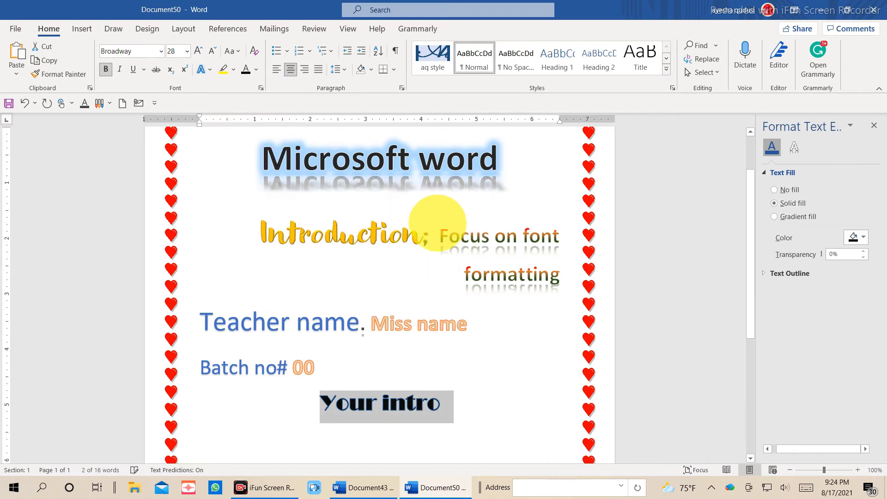
left_click(198, 50)
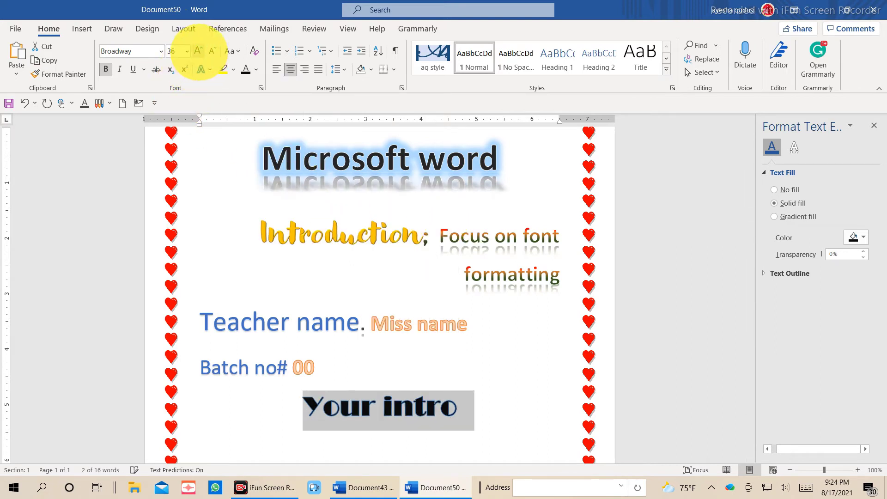
left_click(198, 51)
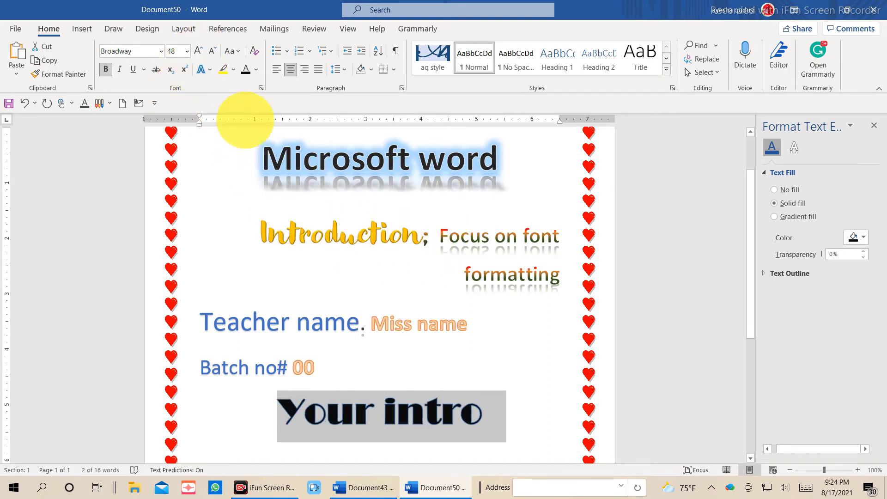
- Add a blue glow and a reflection beneath the Your intro heading
left_click(203, 70)
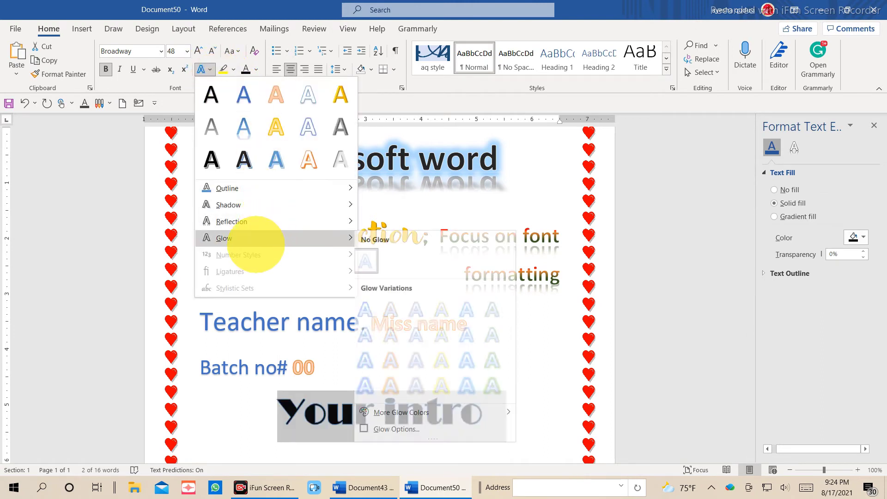
mouse_move(223, 237)
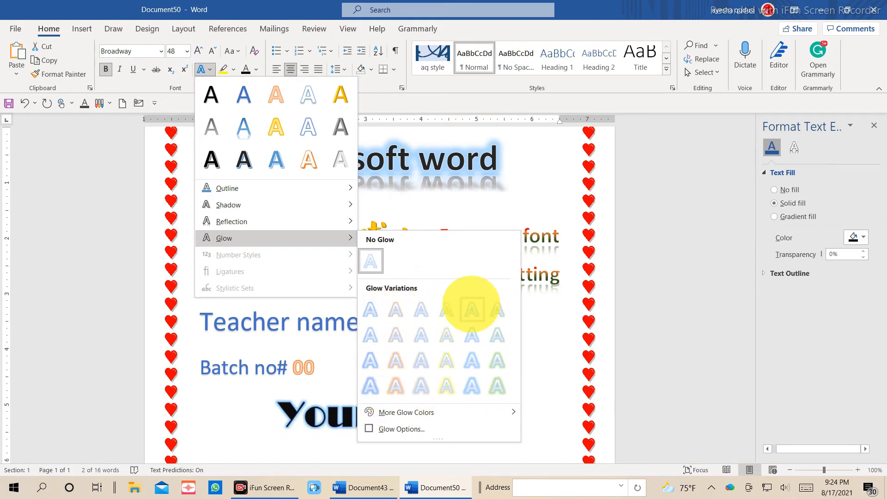
left_click(471, 308)
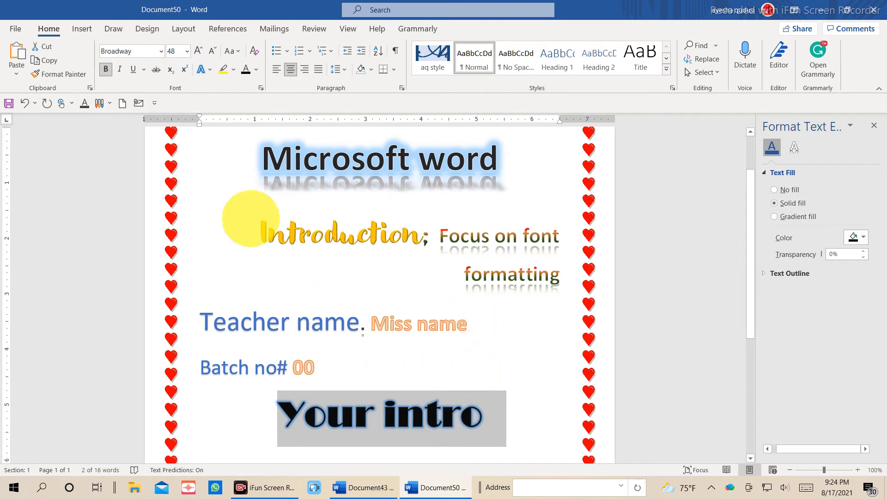
left_click(201, 69)
mouse_move(232, 221)
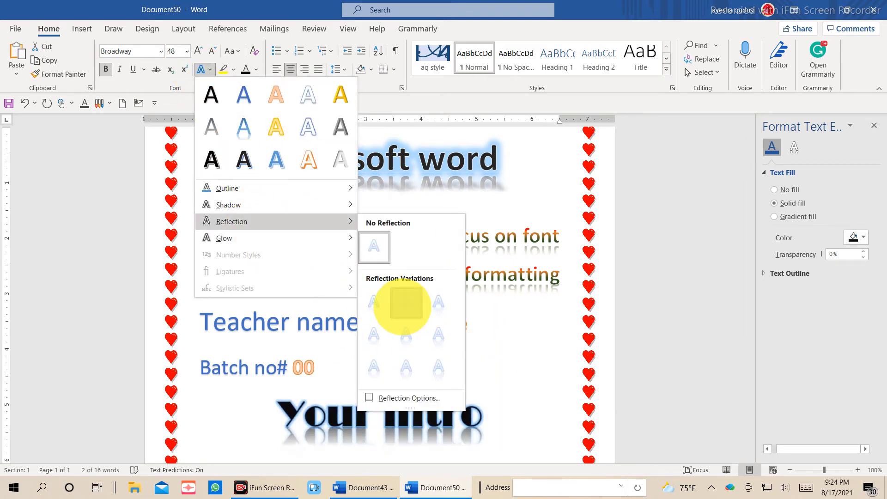
left_click(406, 303)
left_click(511, 369)
left_click(505, 410)
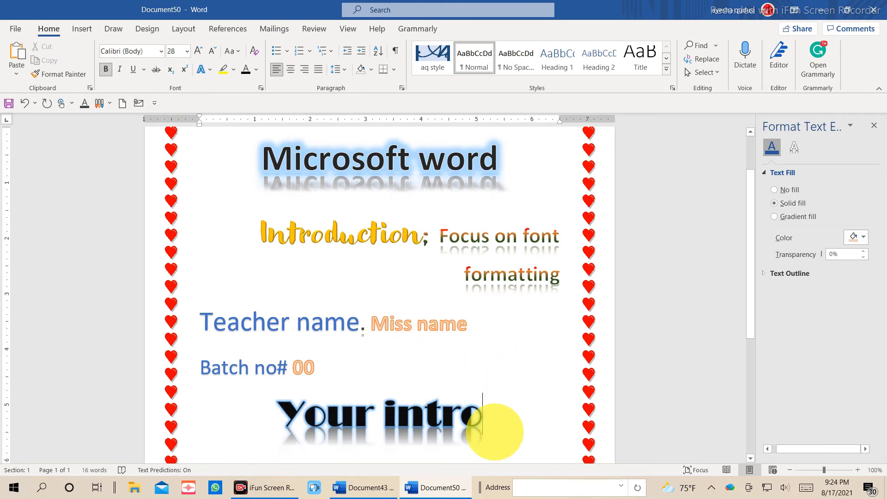
- Type 'My name is your name' on the line below the heading
scroll(514, 416, "up", 1)
scroll(507, 396, "down", 1)
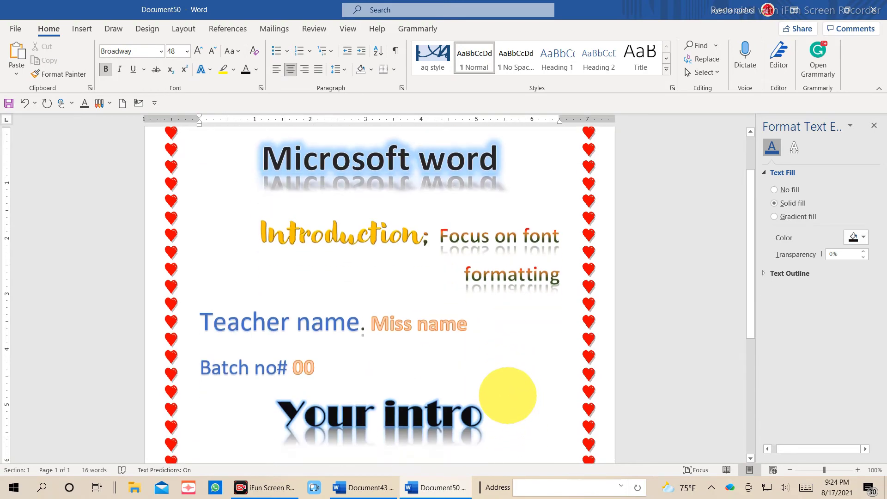
scroll(513, 396, "down", 2)
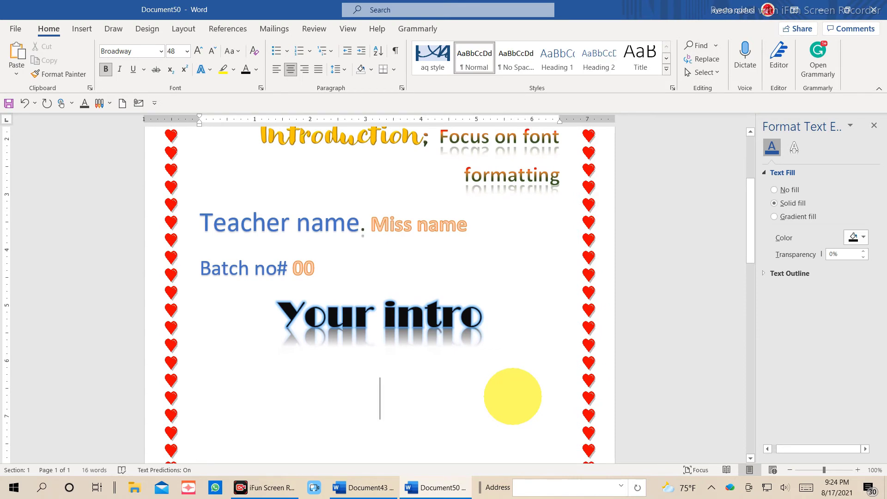
type("My")
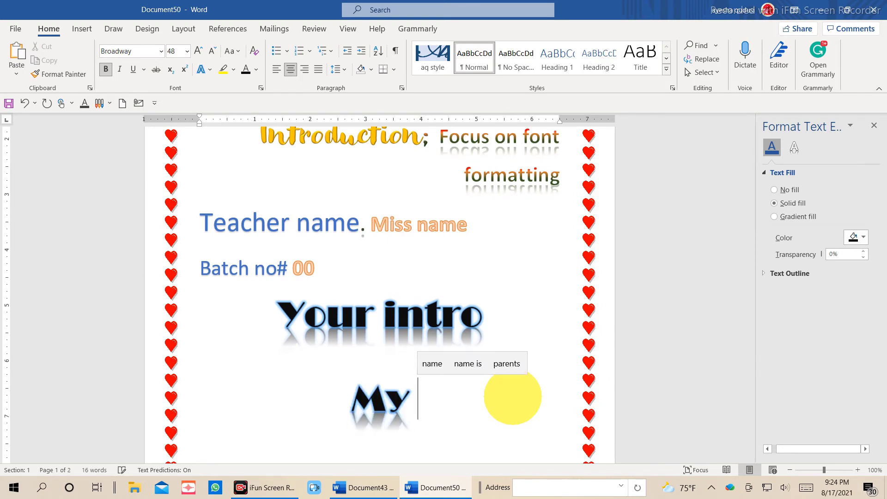
type(" nam")
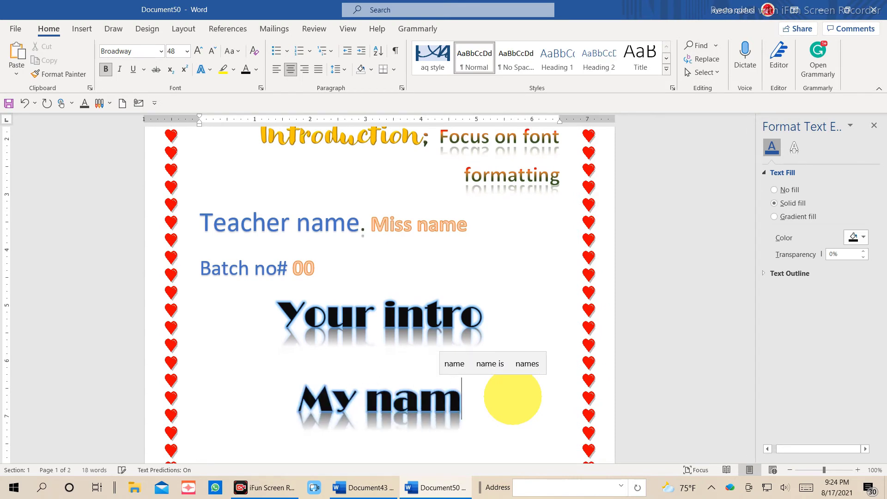
type("e is yo")
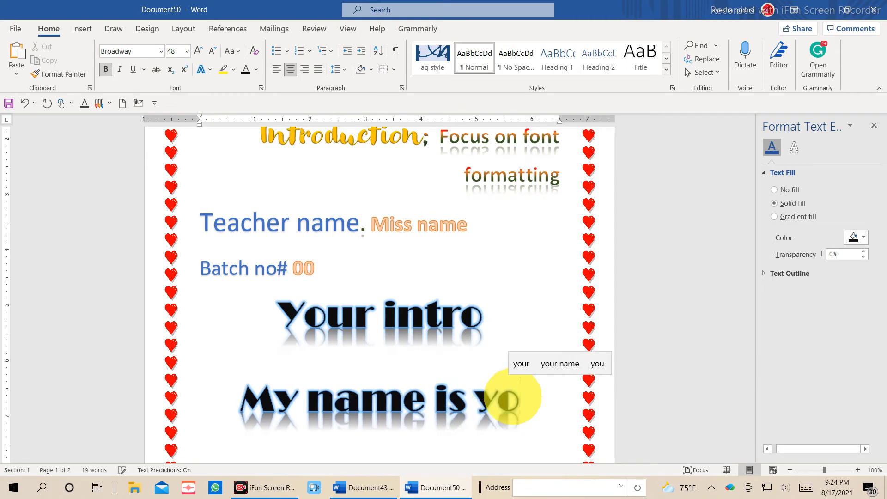
type("ur n")
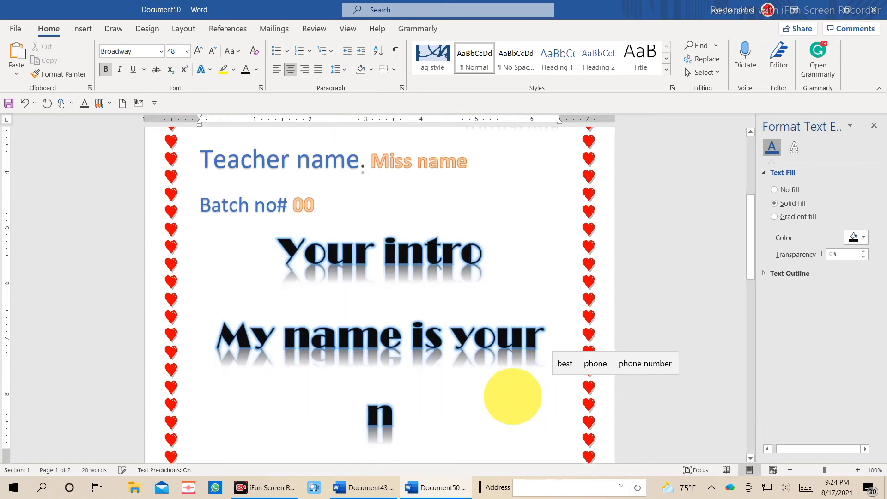
type("ame")
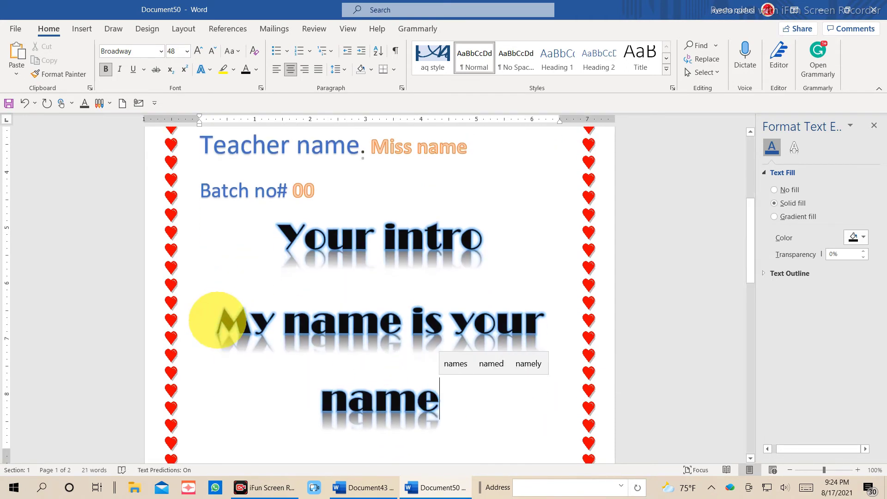
- Make the sentence plain, left-aligned 28-pt Calibri, and add the closing quotation mark for Your intro
mouse_move(215, 317)
left_mouse_down()
mouse_move(535, 356)
mouse_move(505, 451)
left_mouse_up()
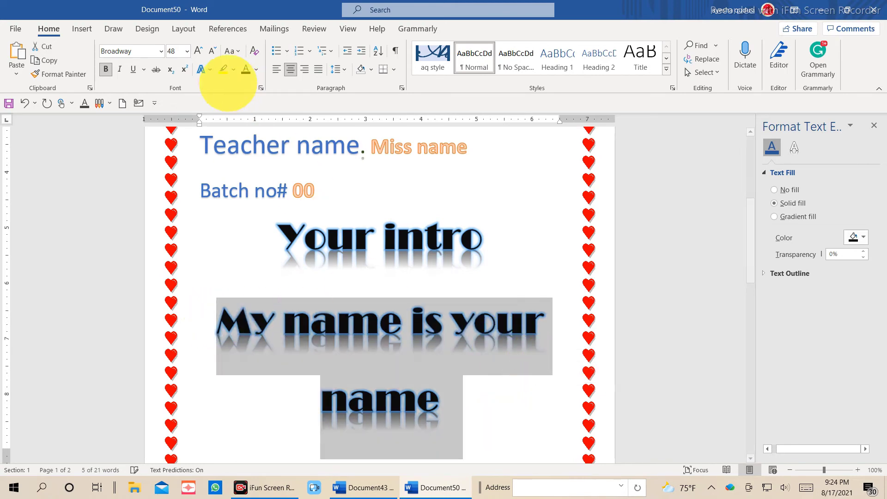
left_click(161, 51)
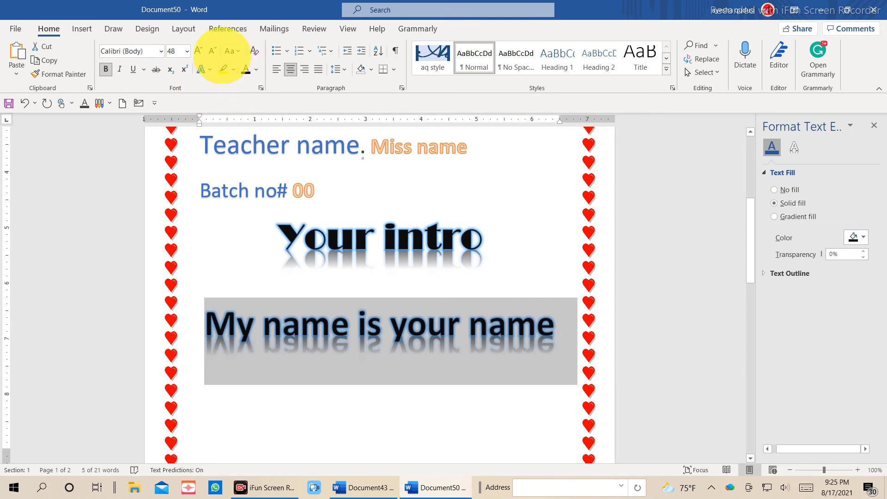
left_click(212, 51)
left_click(212, 51)
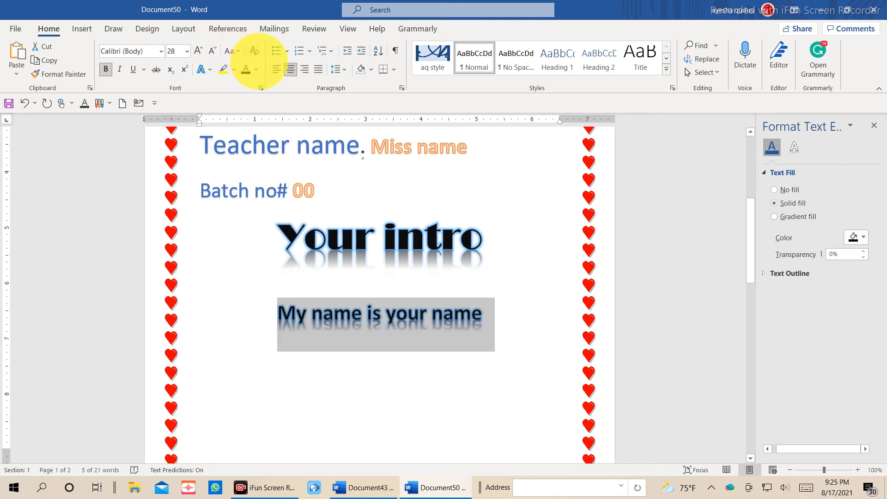
left_click(277, 69)
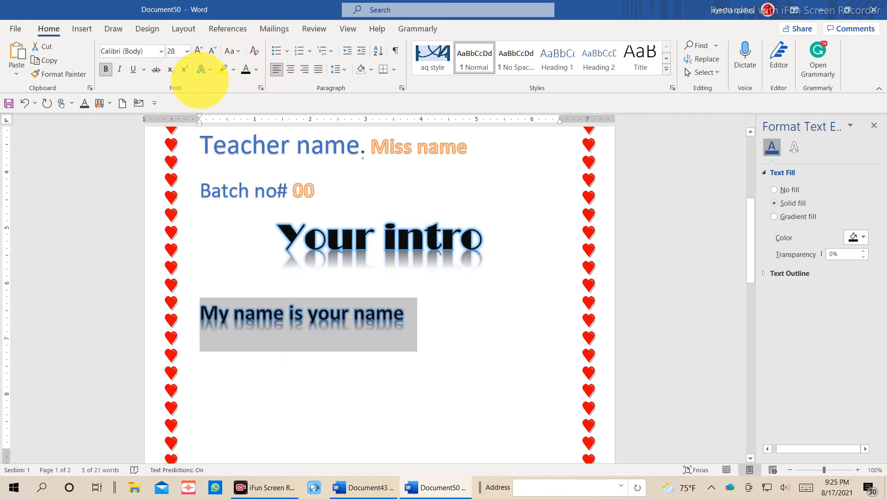
left_click(202, 69)
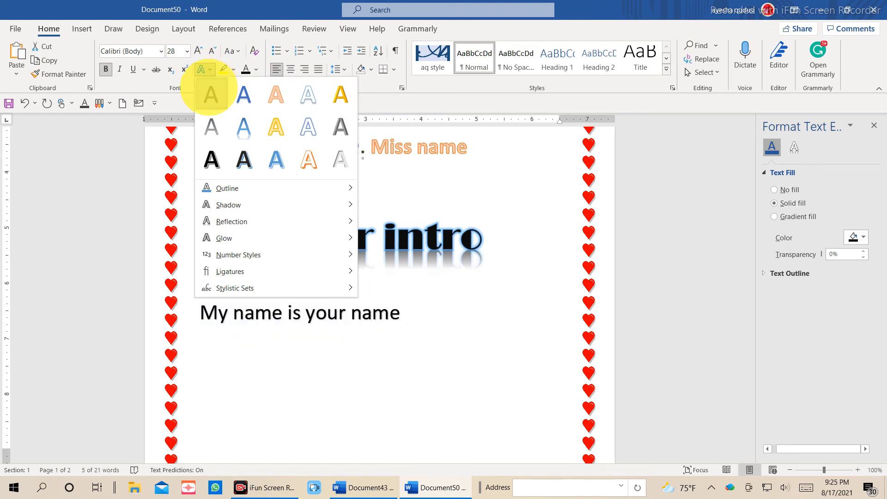
left_click(210, 95)
left_click(418, 322)
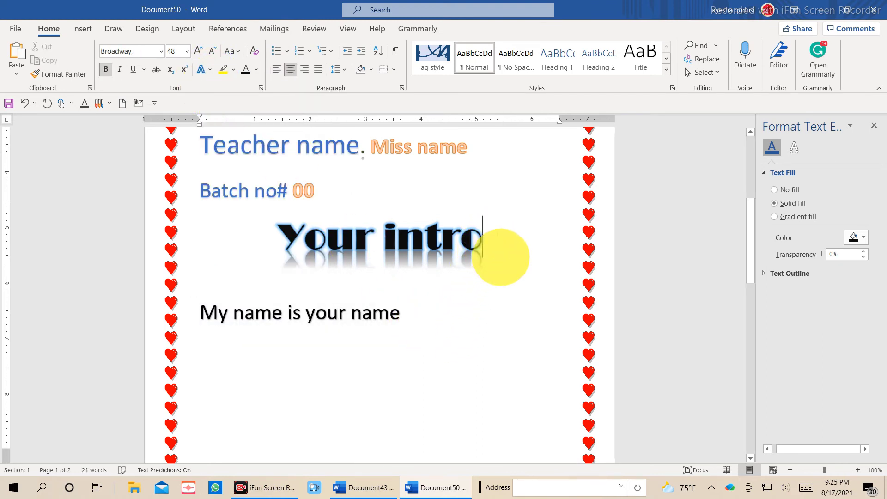
type("\"")
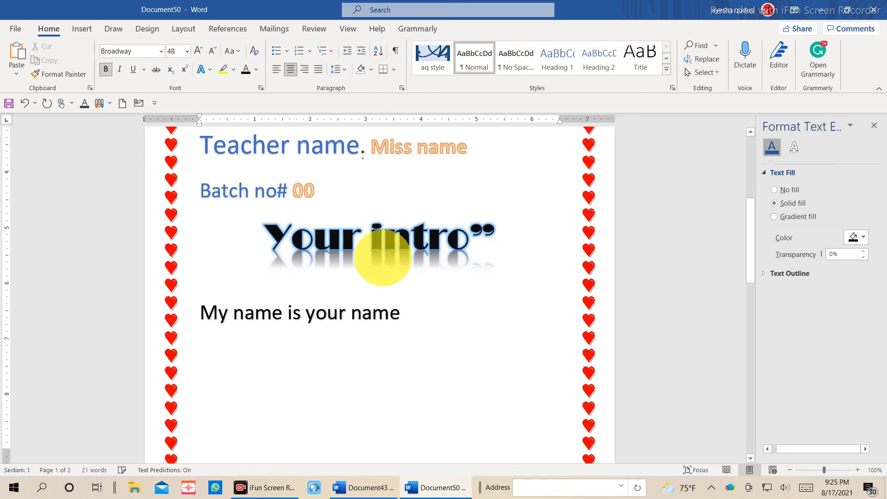
left_click(258, 229)
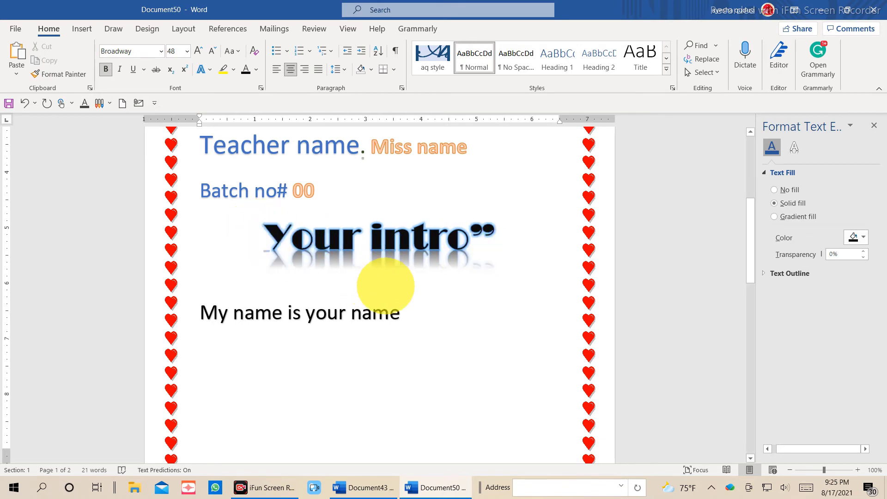
- Add the opening quotation mark before Your intro
type("\"")
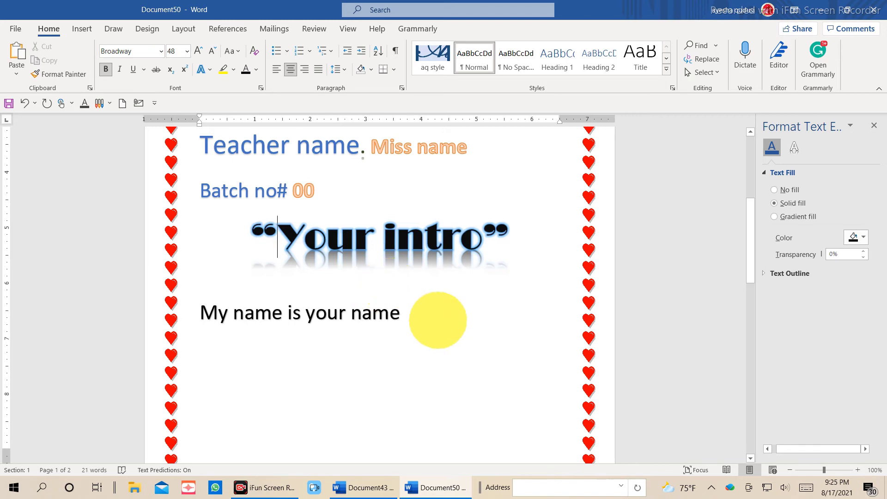
scroll(430, 321, "up", 4)
scroll(446, 327, "up", 2)
scroll(485, 333, "up", 3)
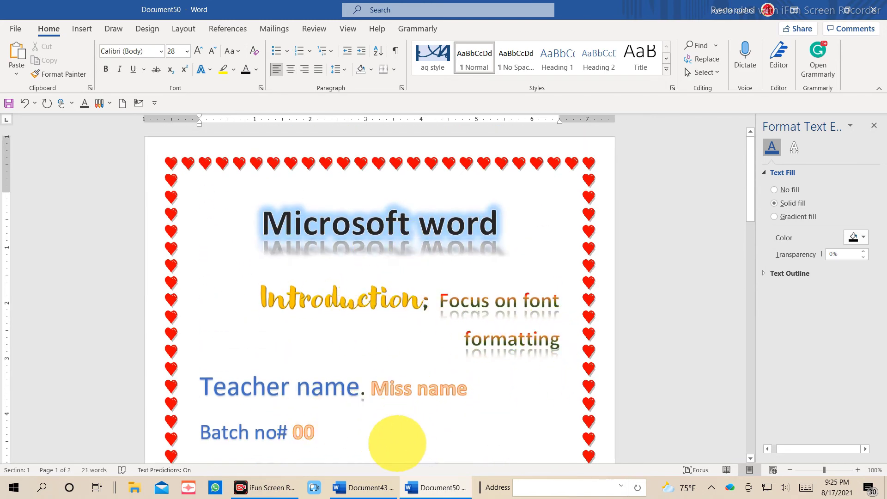
scroll(396, 435, "down", 2)
scroll(396, 423, "down", 4)
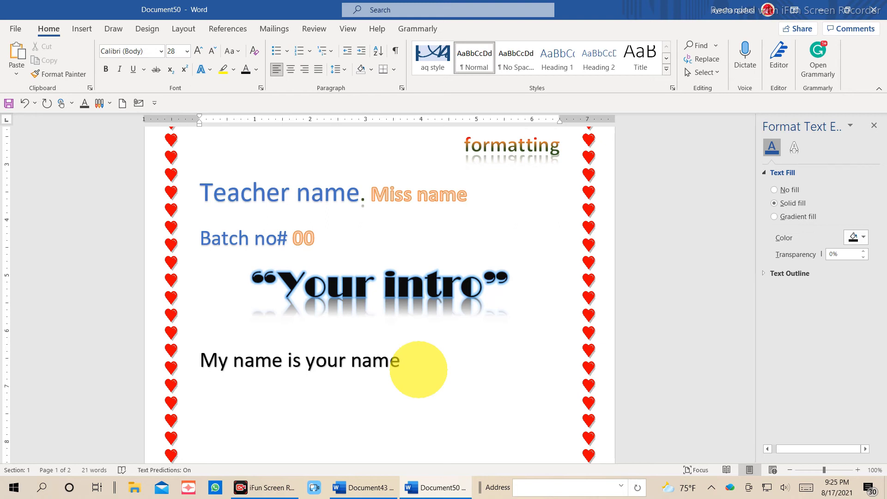
- Extend the sentence to end with 'and give more information about your self.'
type(". and")
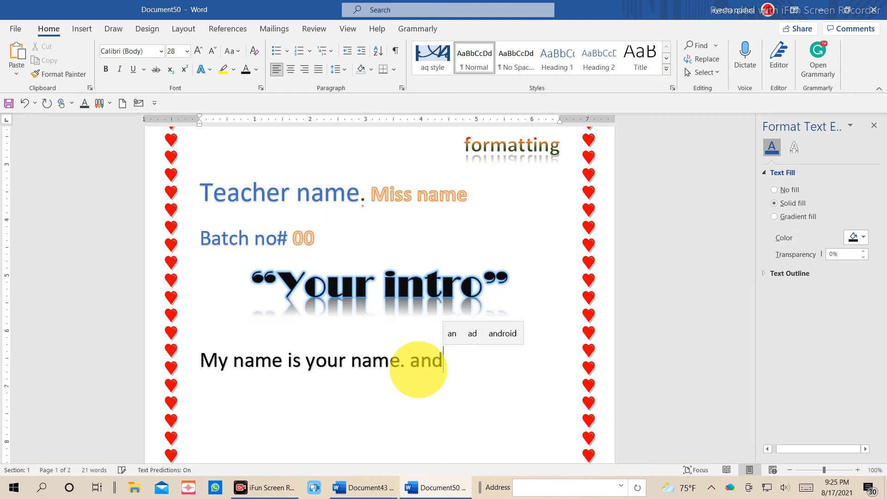
type(" gi")
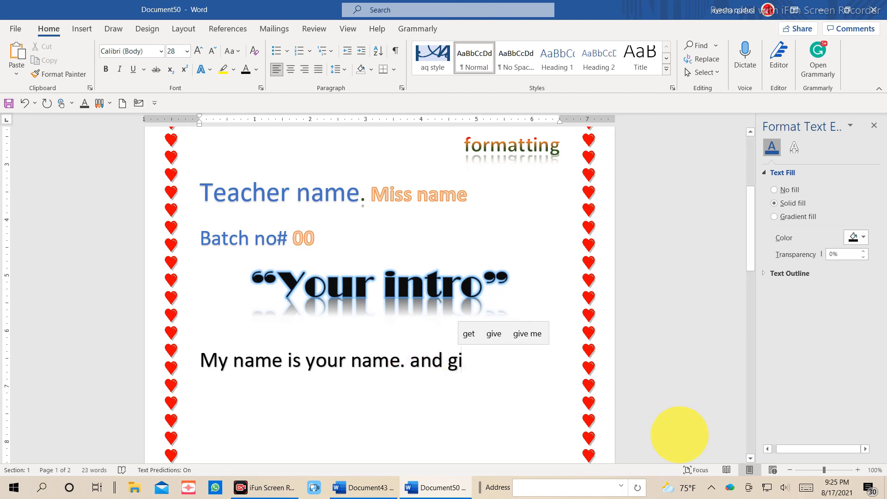
type("ve more ")
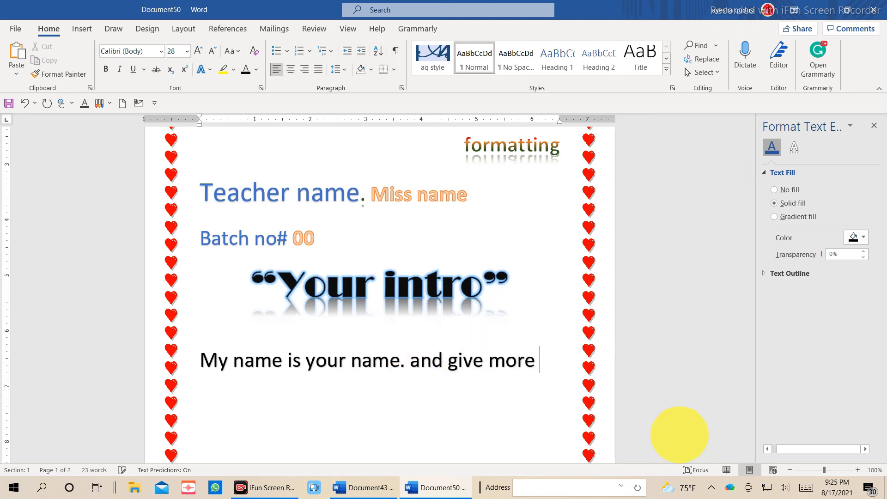
type("inf")
key("Return")
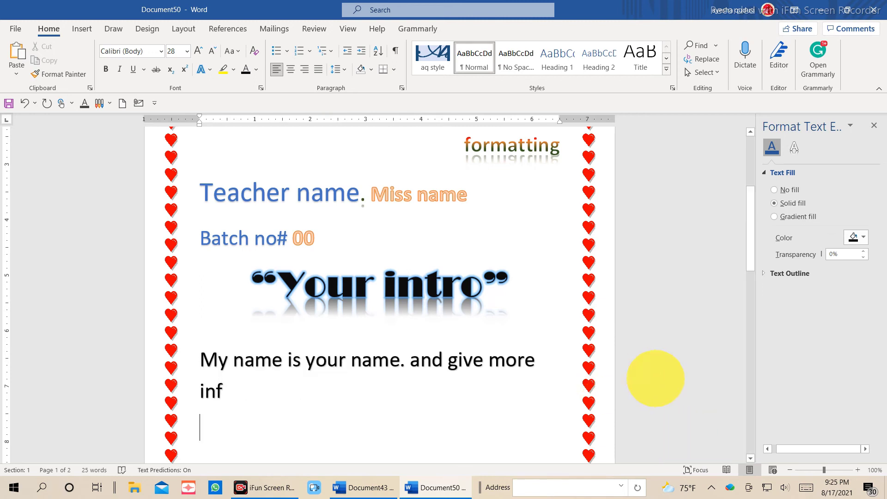
left_click(224, 390)
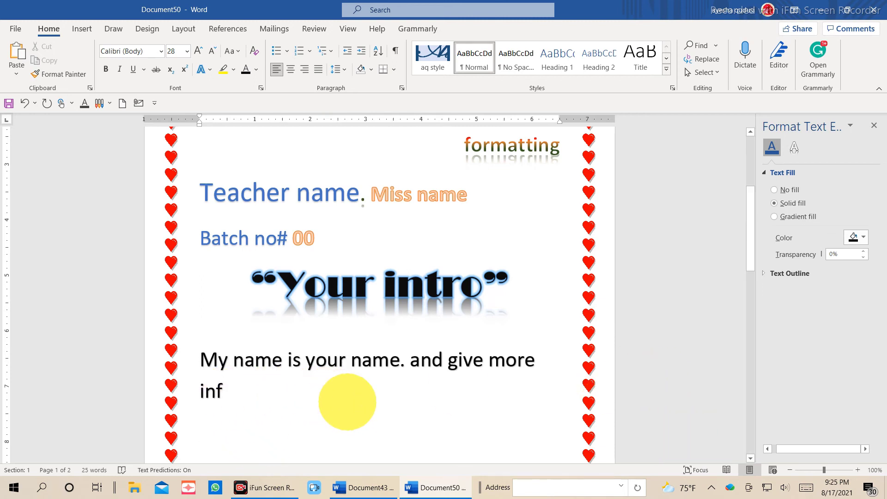
type("rm")
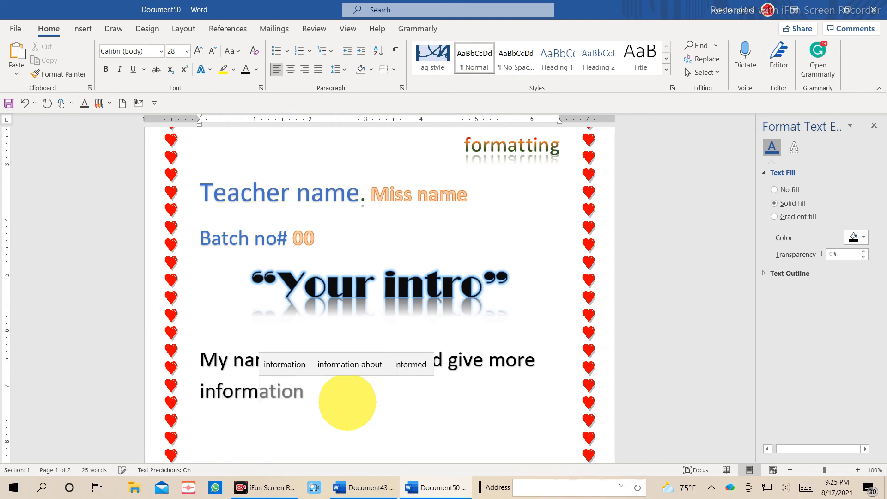
type("ation a")
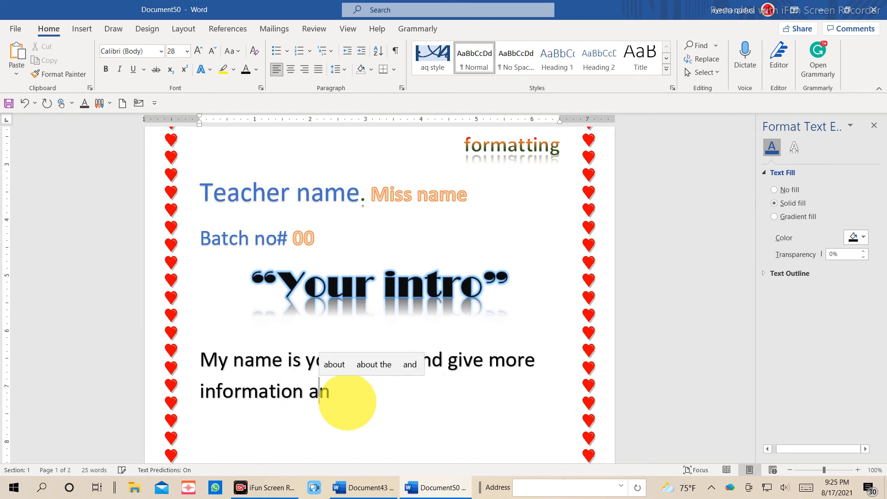
type("nb")
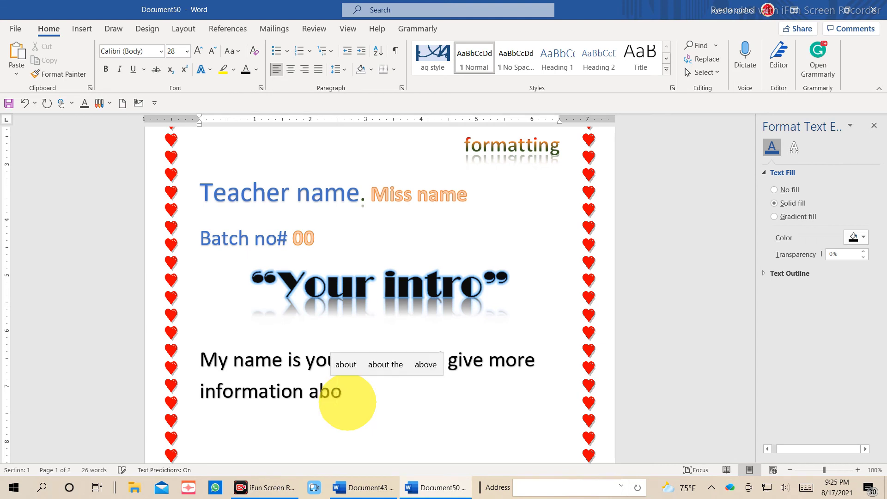
type("ut you se")
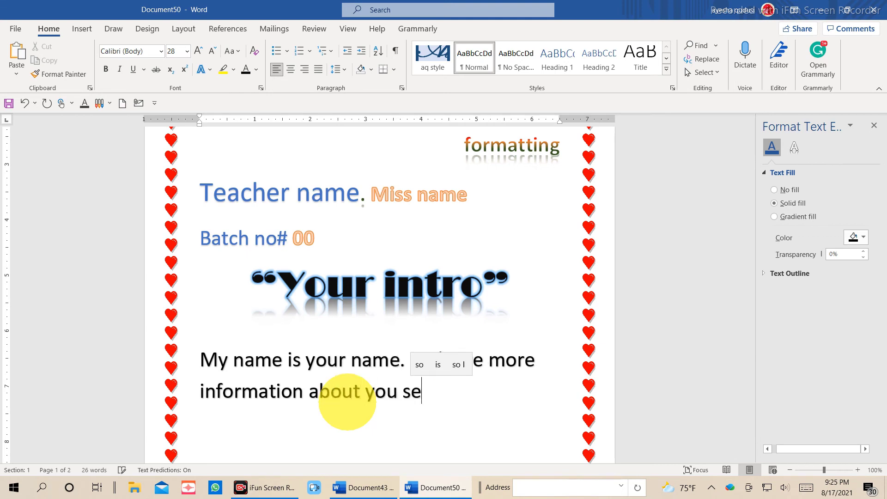
key("BackSpace")
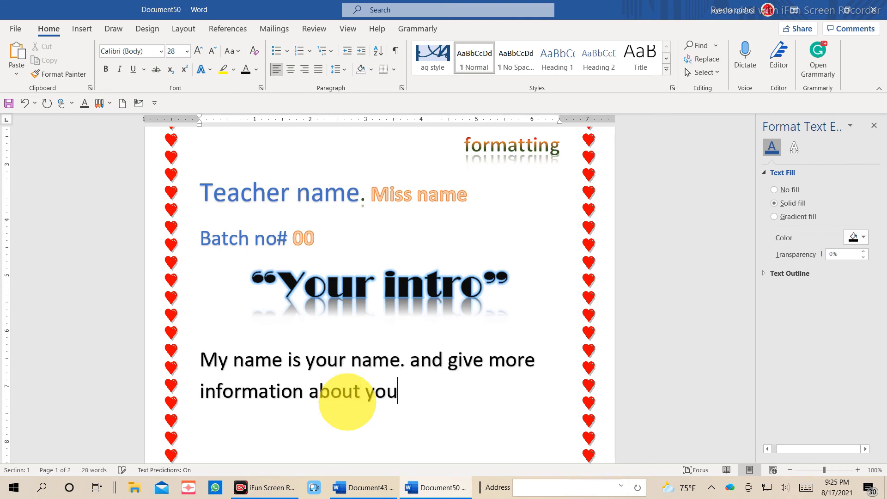
type("r self")
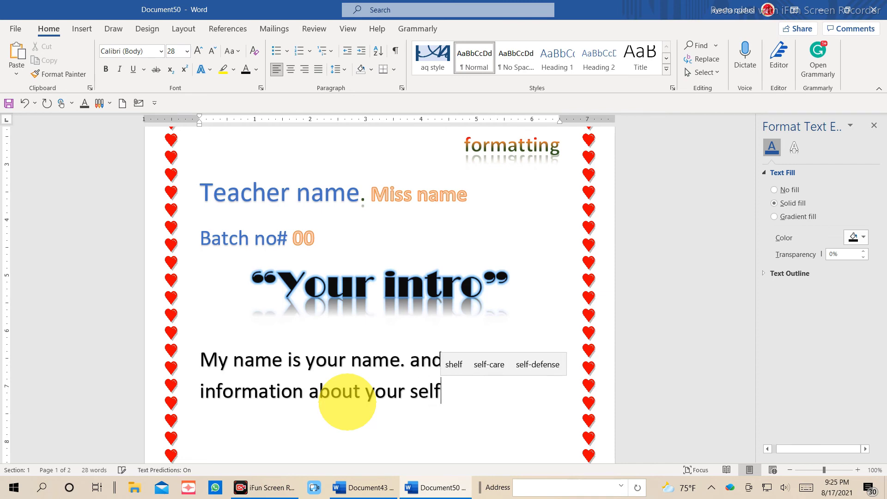
type(".")
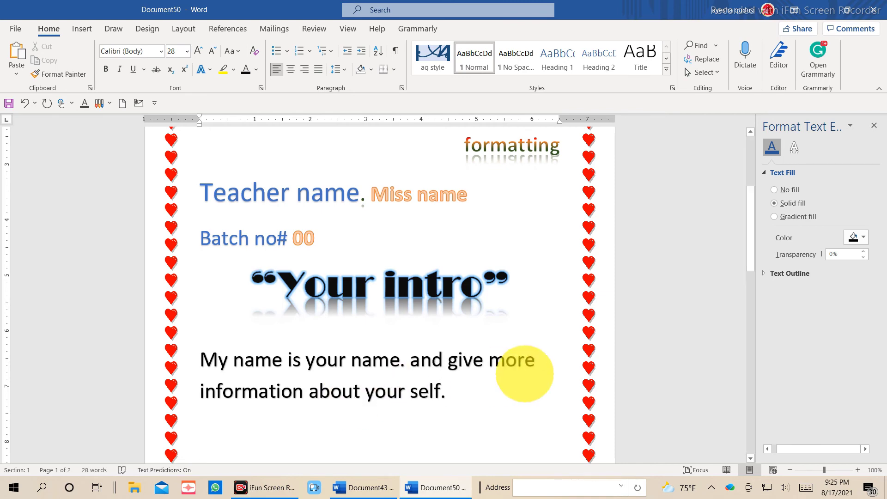
scroll(488, 397, "up", 4)
scroll(486, 393, "up", 1)
scroll(480, 385, "down", 3)
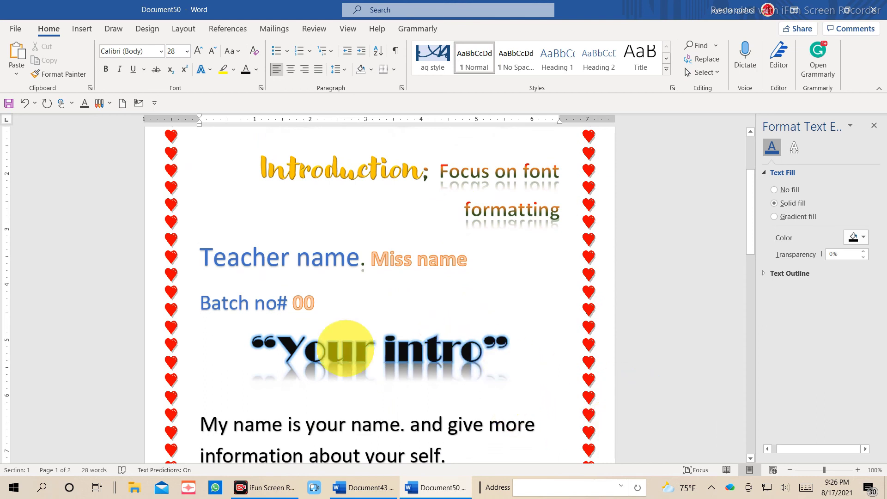
- Switch the page to A4 paper (8.27" x 11.69") from the Layout Size options
left_click(183, 29)
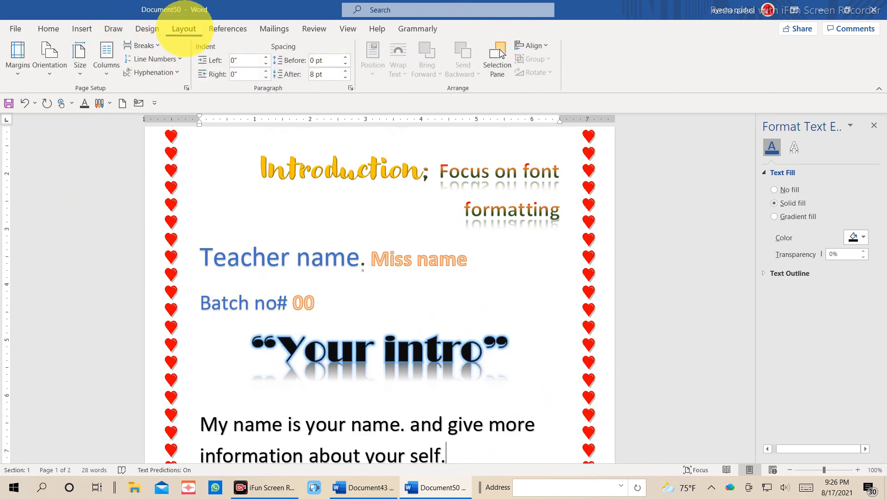
left_click(80, 59)
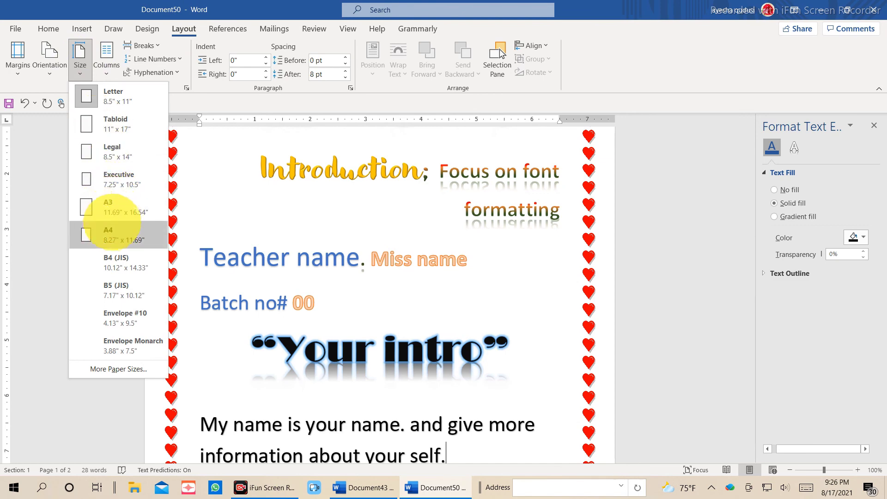
left_click(115, 235)
scroll(444, 261, "up", 1)
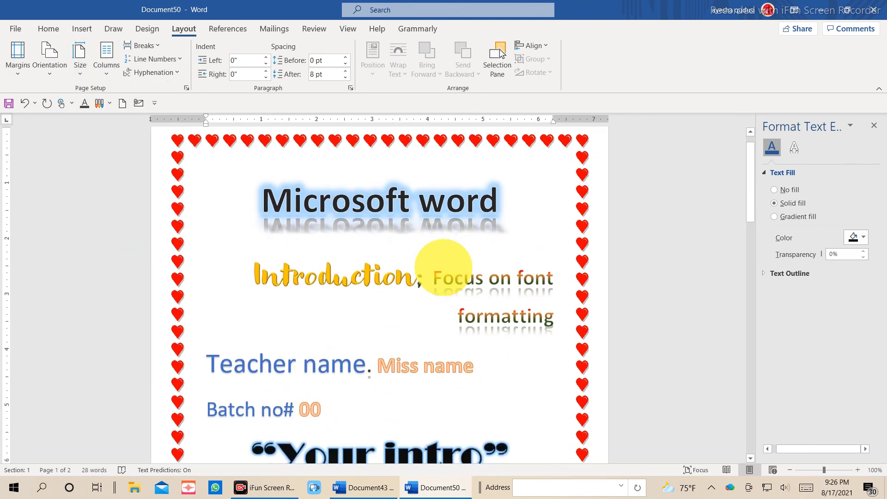
scroll(446, 262, "down", 3)
scroll(446, 268, "down", 2)
scroll(459, 289, "up", 2)
scroll(459, 289, "up", 3)
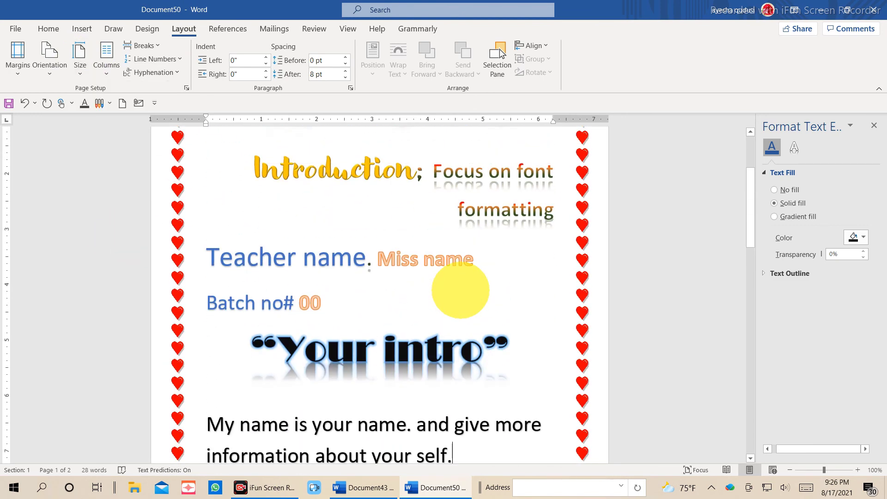
scroll(456, 291, "up", 2)
left_click(46, 29)
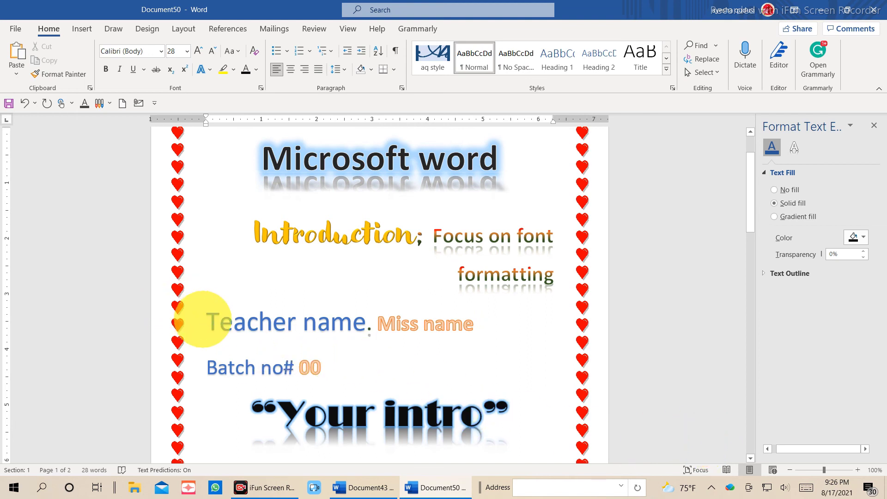
- Add diamond bullets to the Teacher name and Batch no# 00 lines
left_click_drag(206, 321, 366, 328)
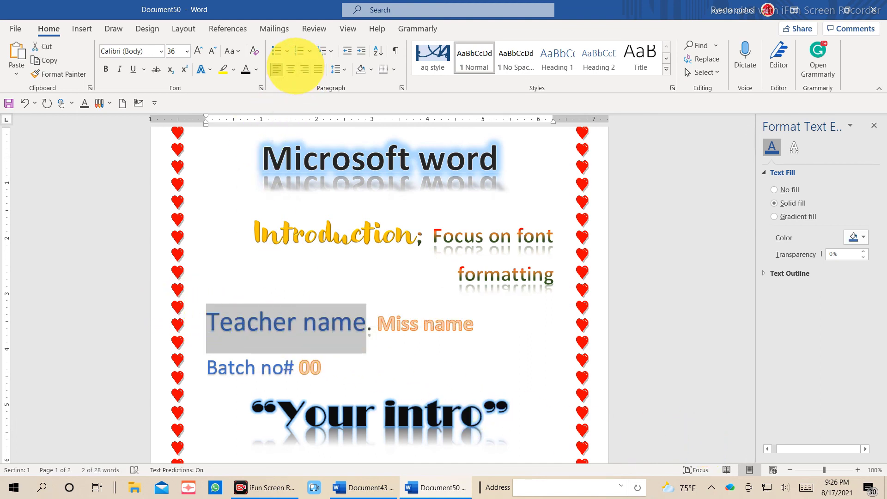
left_click(287, 52)
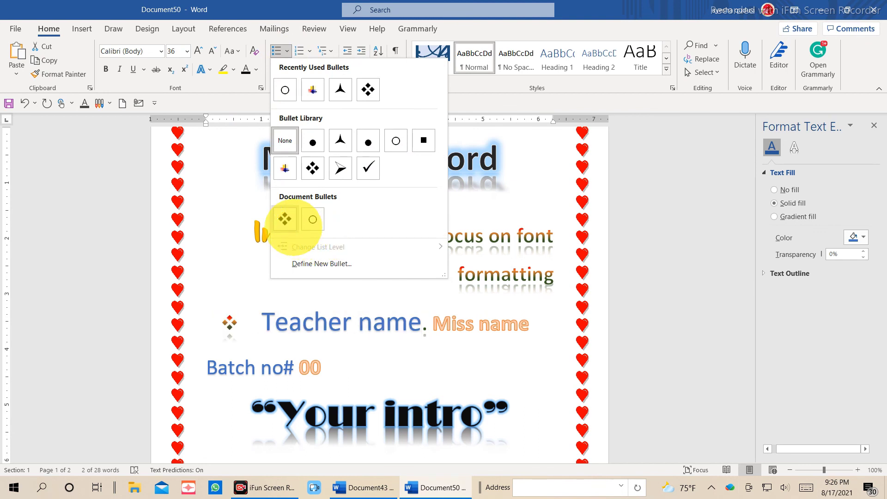
left_click(284, 219)
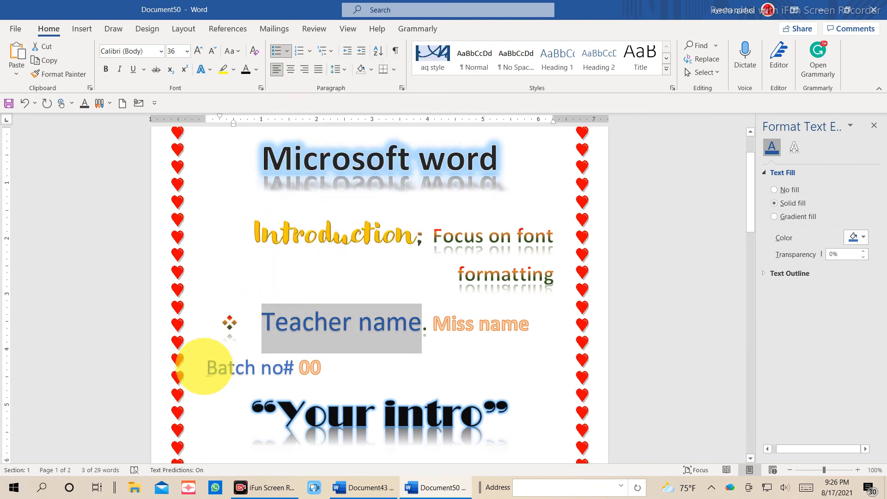
left_click_drag(204, 367, 283, 369)
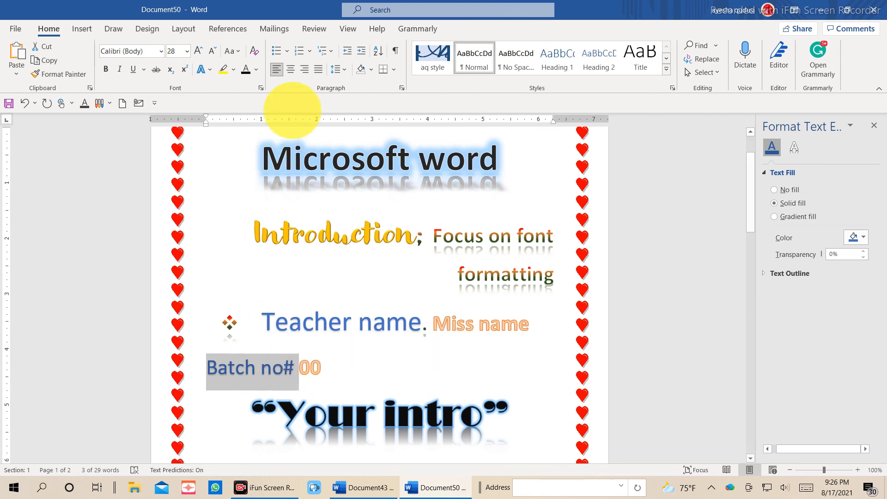
left_click(277, 51)
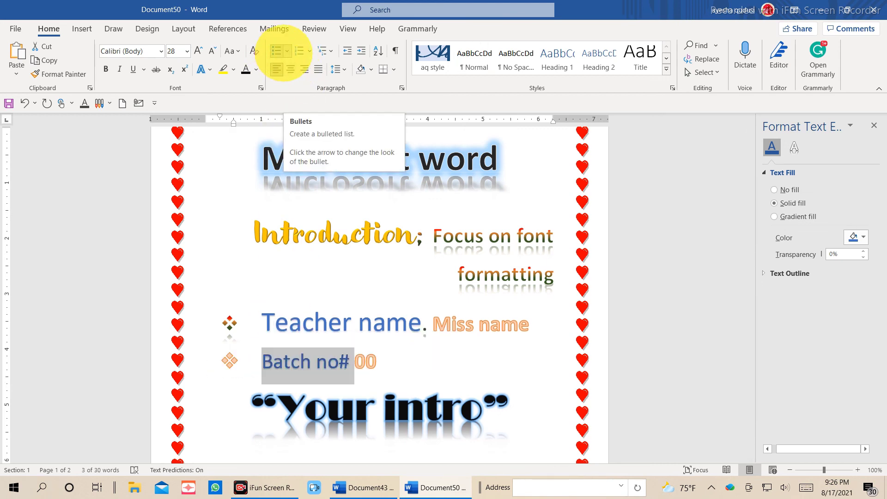
left_click(432, 362)
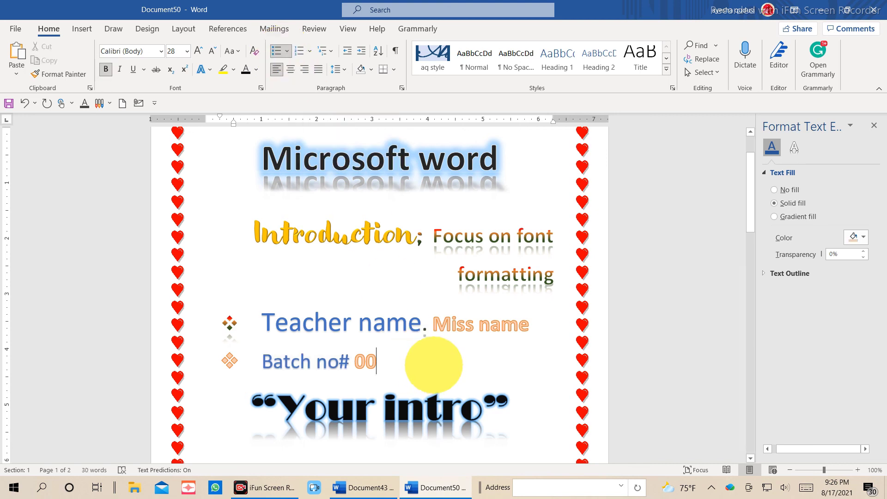
- Put a coloured plus bullet before the Introduction heading
left_click_drag(253, 229, 416, 238)
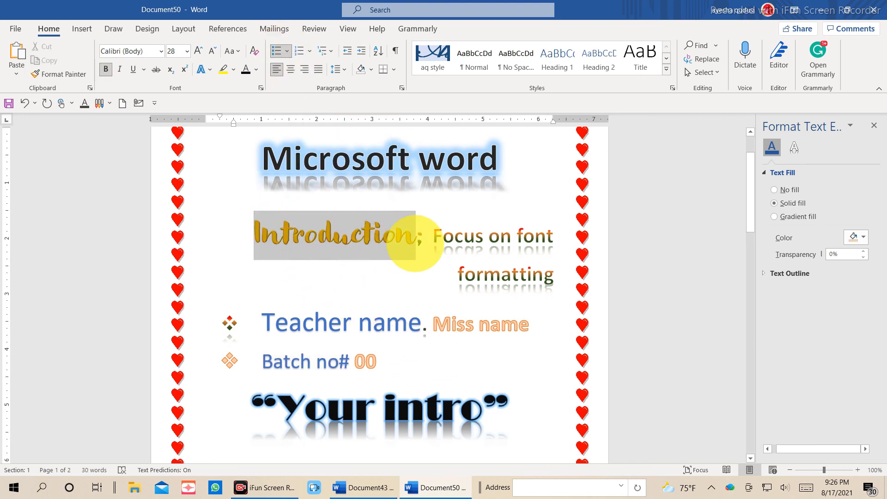
left_click(286, 50)
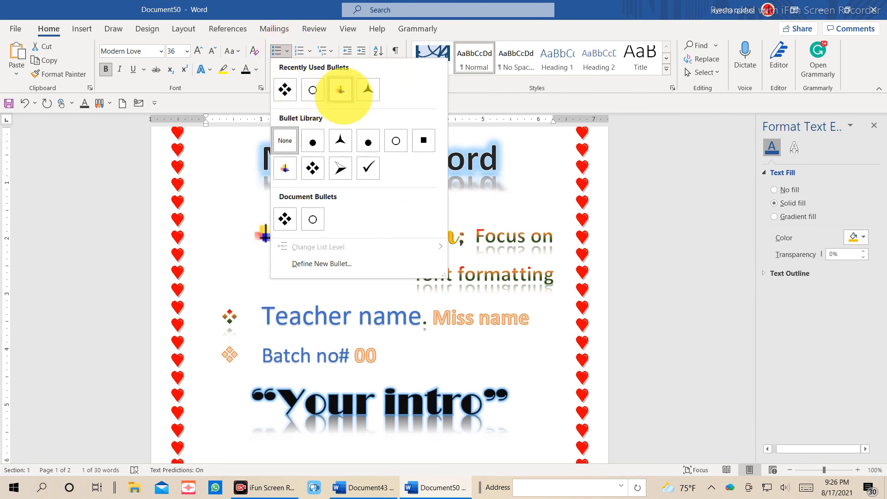
left_click(340, 90)
left_click(408, 306)
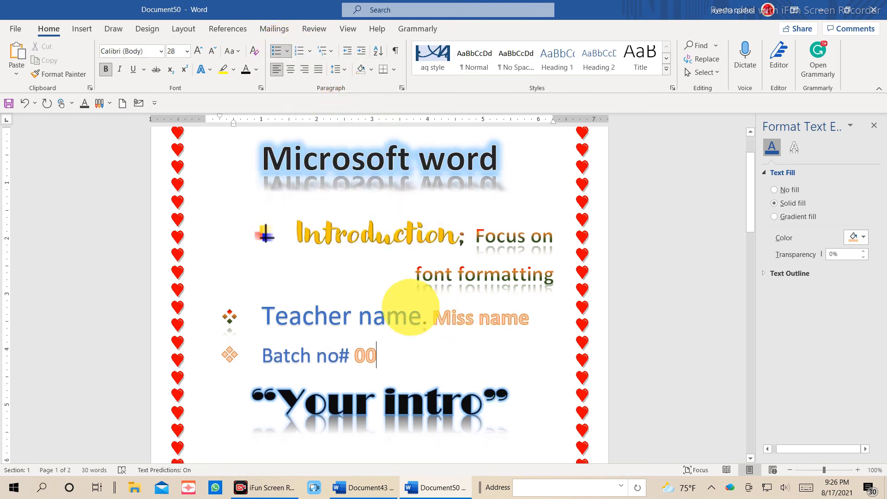
scroll(416, 297, "up", 2)
scroll(412, 303, "down", 4)
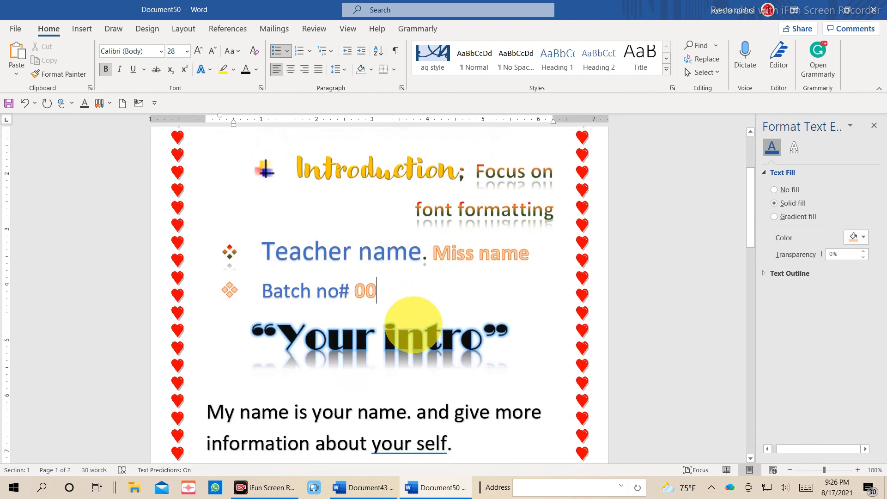
scroll(404, 333, "down", 2)
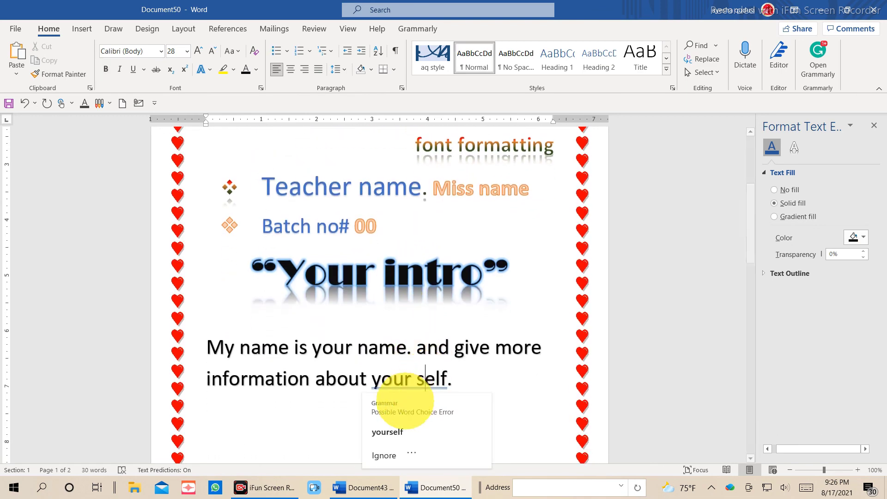
- Correct 'your self' to 'yourself' and give the self-intro paragraph a checkmark bullet
left_click(390, 424)
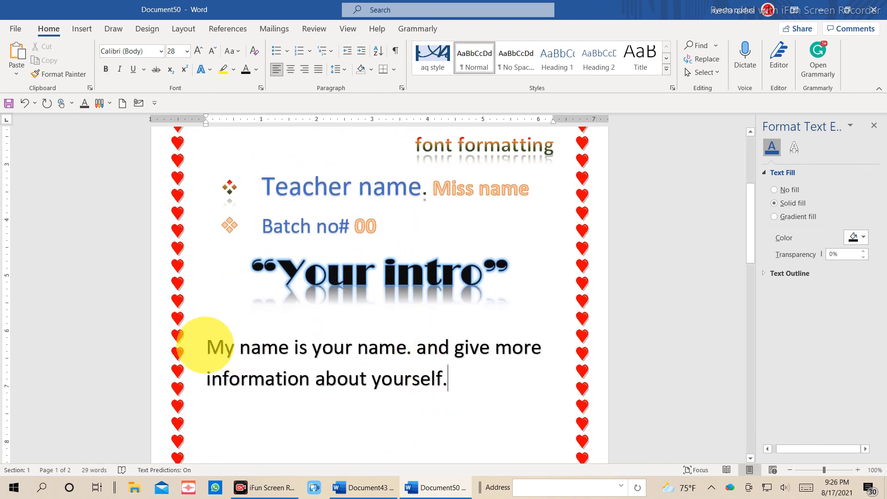
left_click_drag(206, 345, 448, 378)
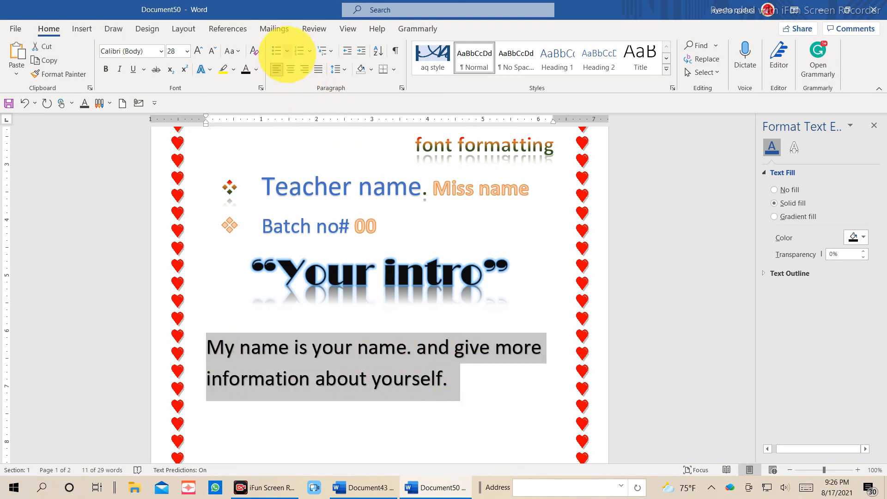
left_click(287, 52)
left_click(368, 169)
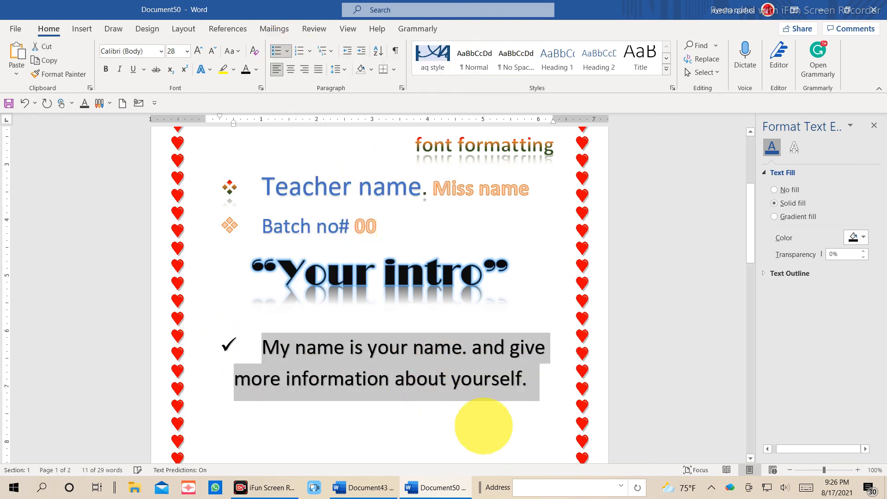
left_click(511, 437)
scroll(527, 416, "up", 3)
scroll(528, 419, "up", 2)
scroll(528, 419, "down", 5)
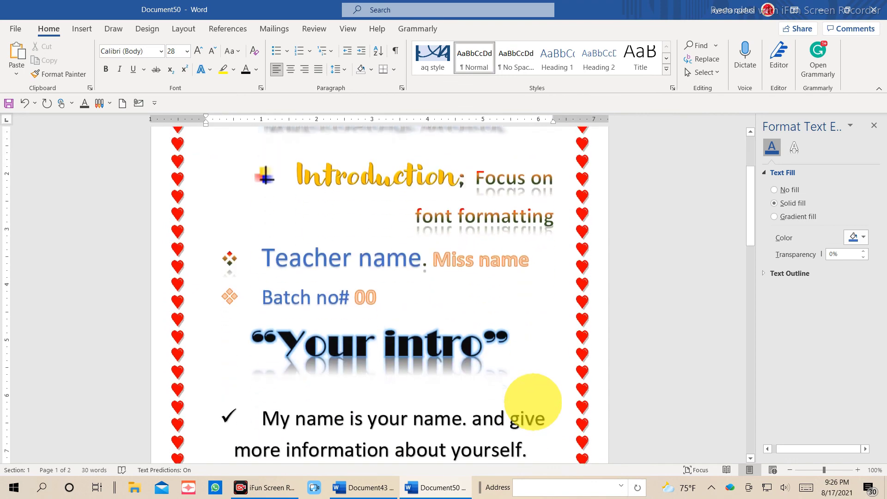
scroll(528, 400, "up", 2)
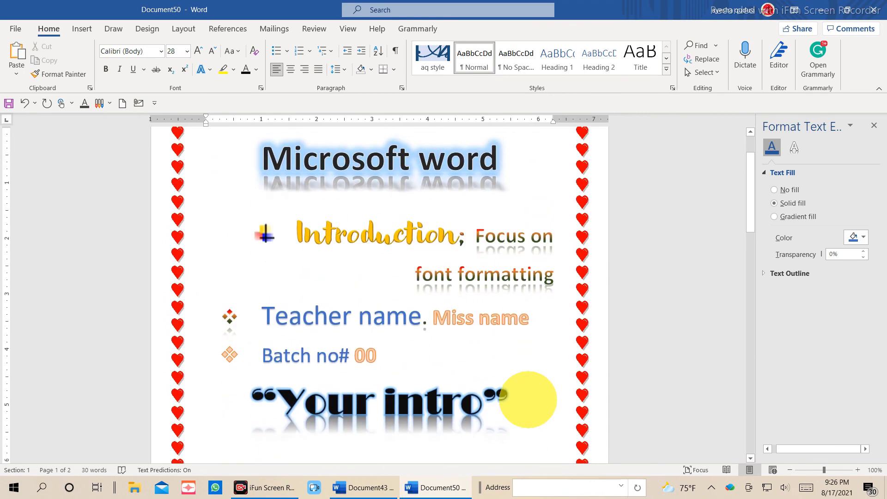